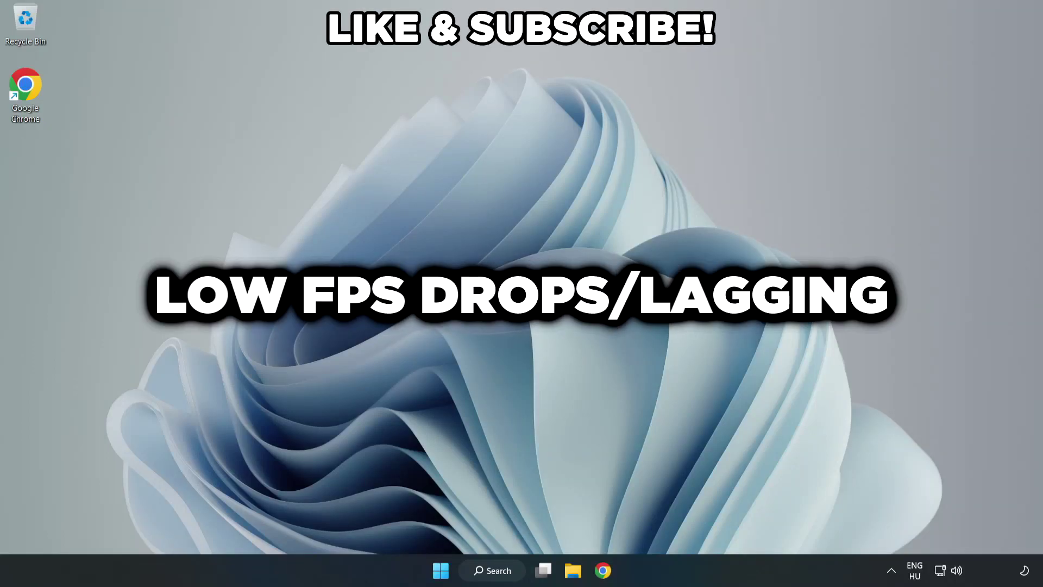
Search Windows for 'edit power plan'.
left_click(501, 577)
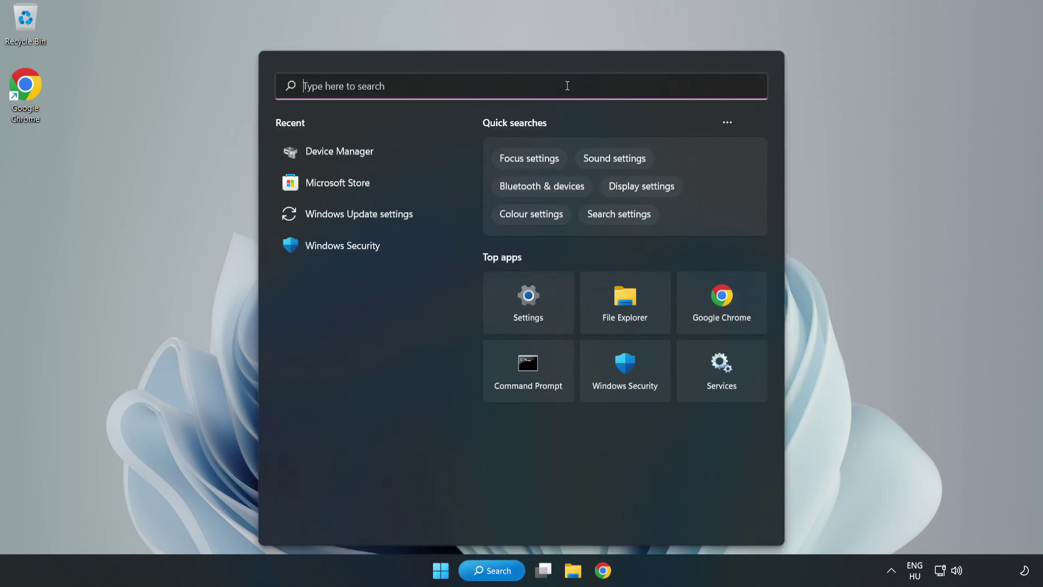
type("edit ")
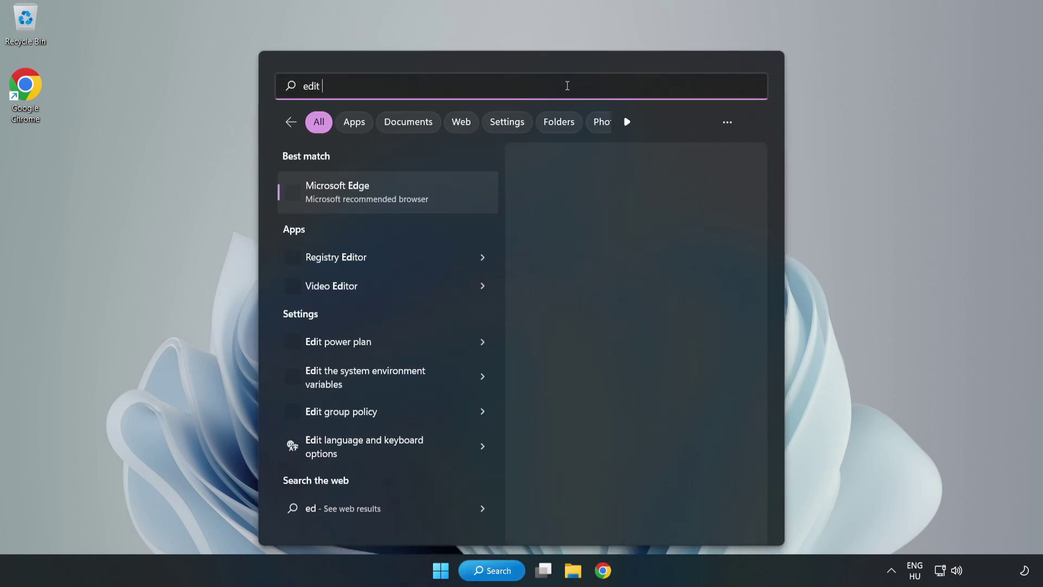
type("power ")
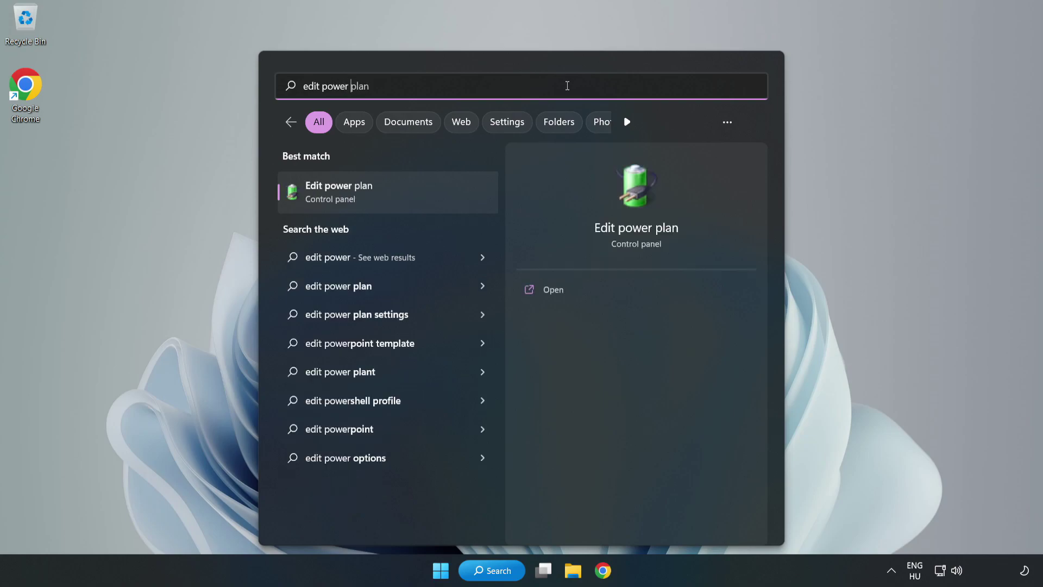
type("plan")
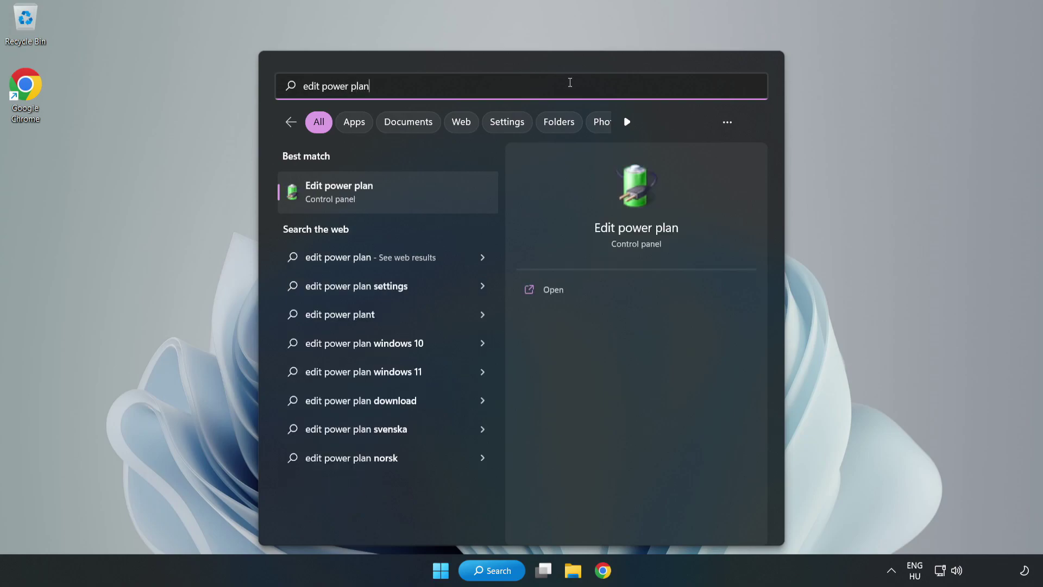
Switch the active power plan from Balanced to High performance in Power Options.
left_click(395, 197)
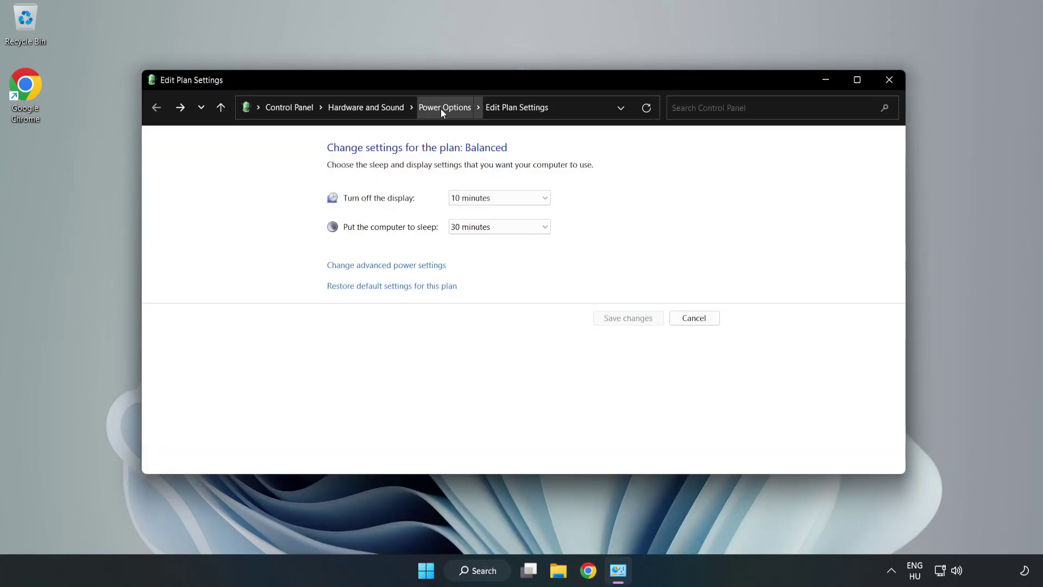
left_click(441, 107)
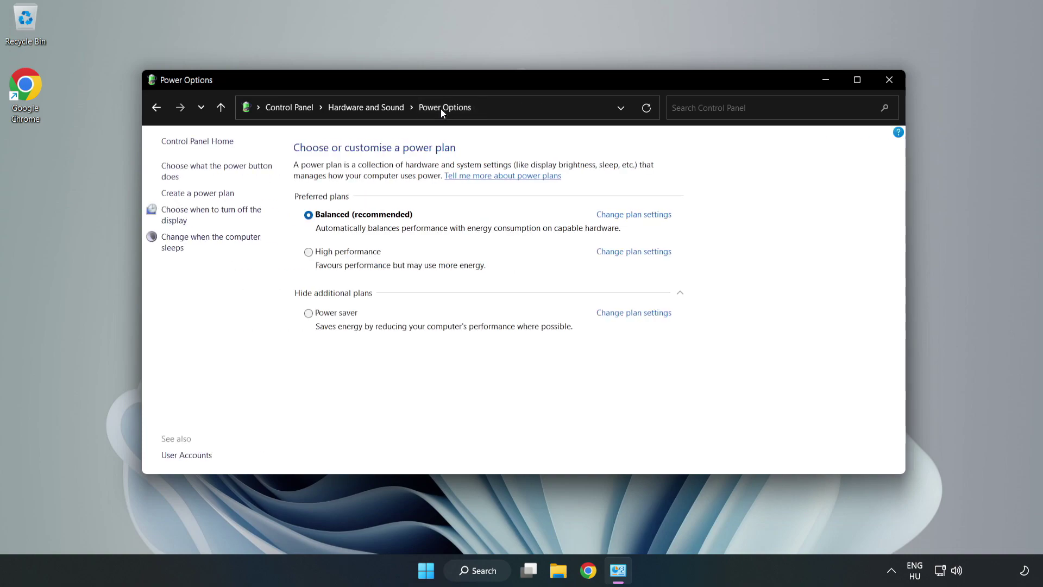
left_click(343, 255)
Close Power Options and search Windows for 'device manager'.
left_click(889, 81)
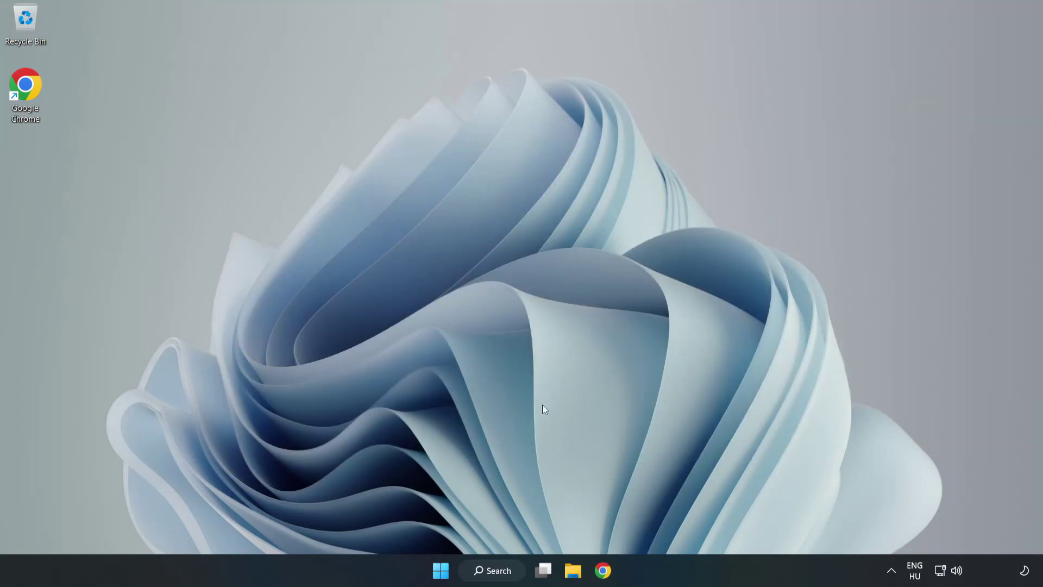
left_click(506, 574)
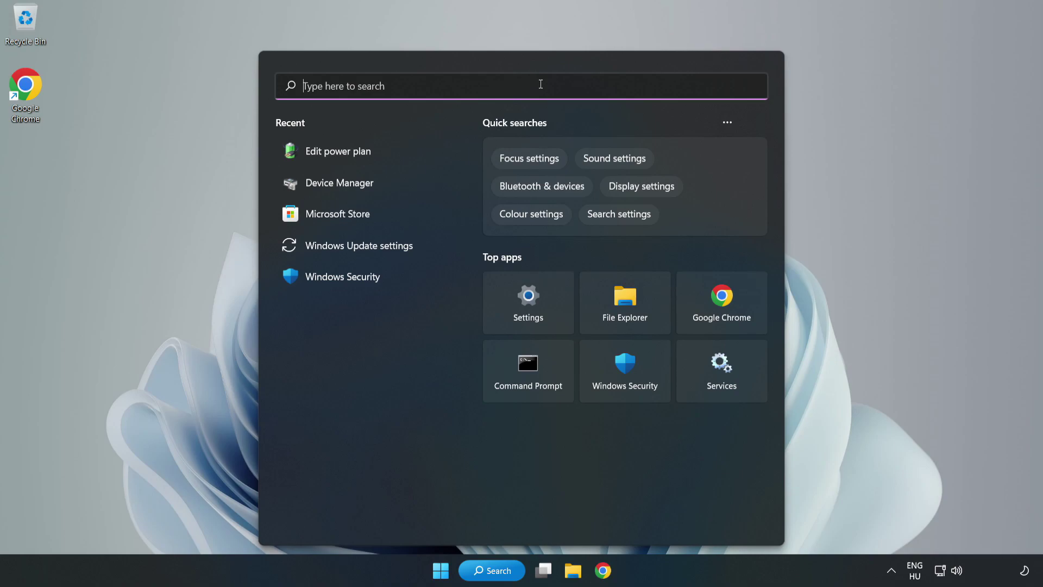
type("device mana")
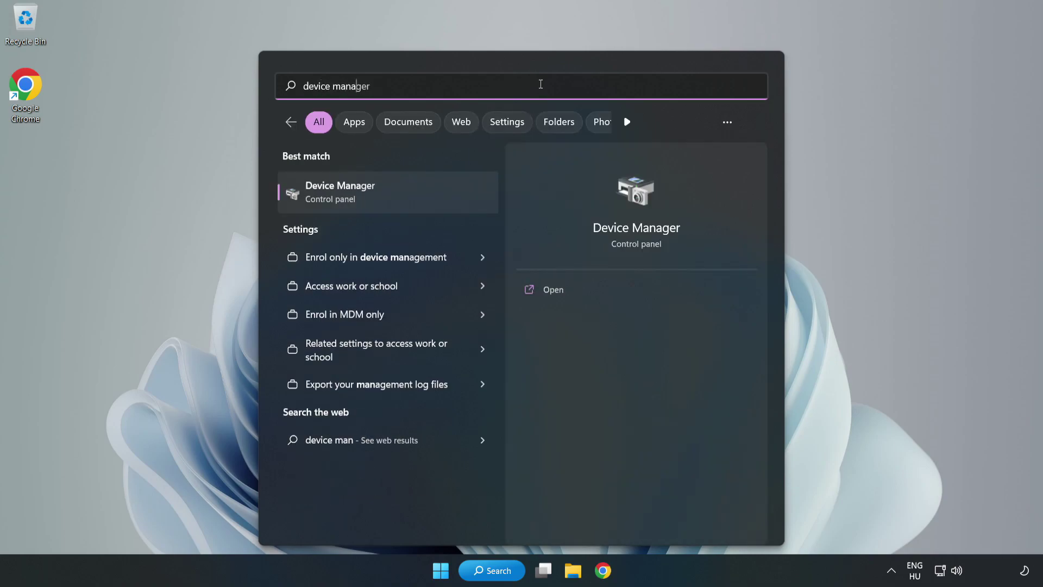
type("ger")
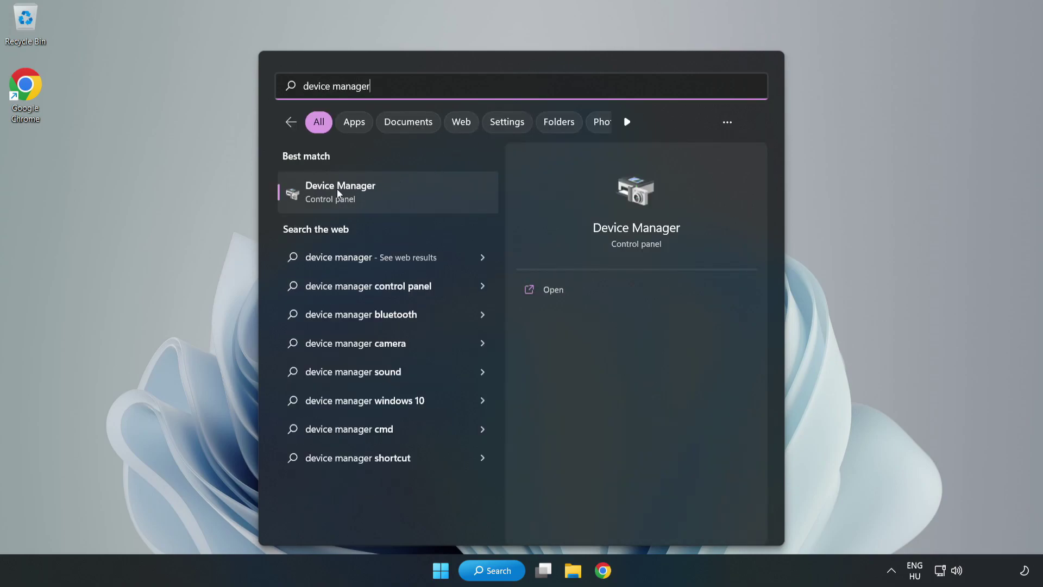
Open Device Manager, centre it, and select VMware SVGA 3D under Display adapters.
left_click(379, 195)
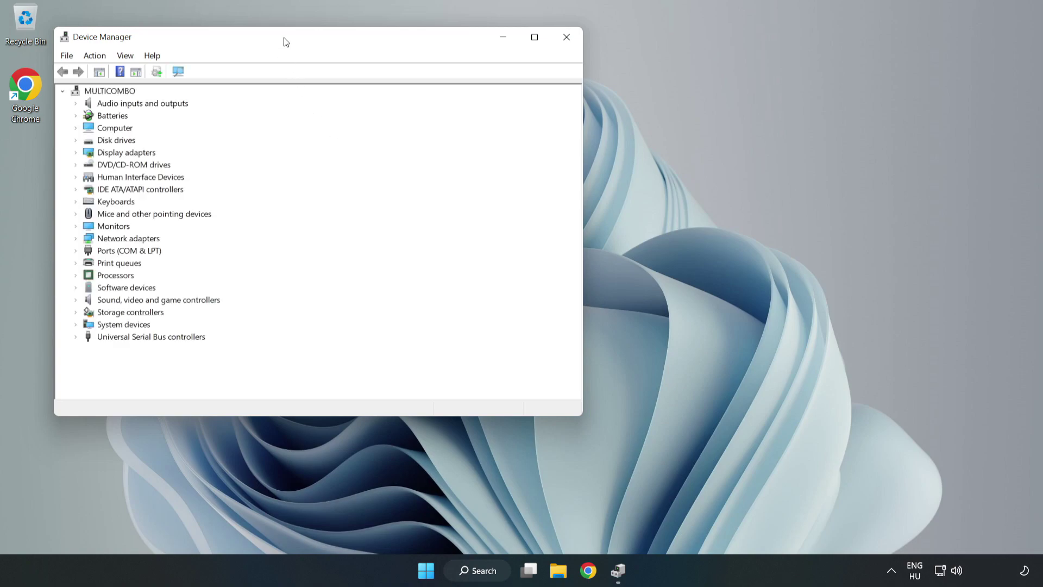
left_click_drag(284, 40, 480, 104)
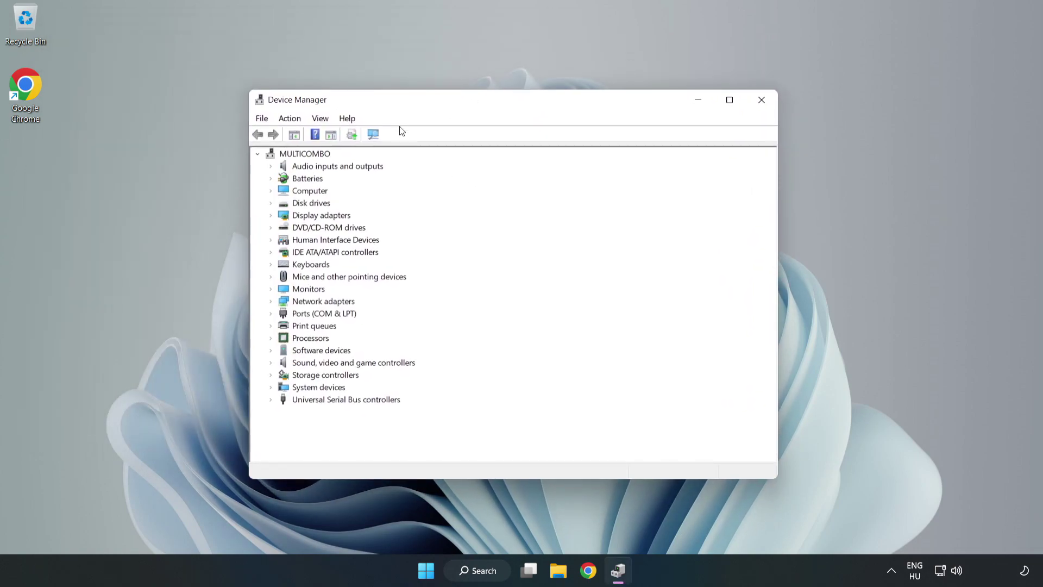
left_click(307, 216)
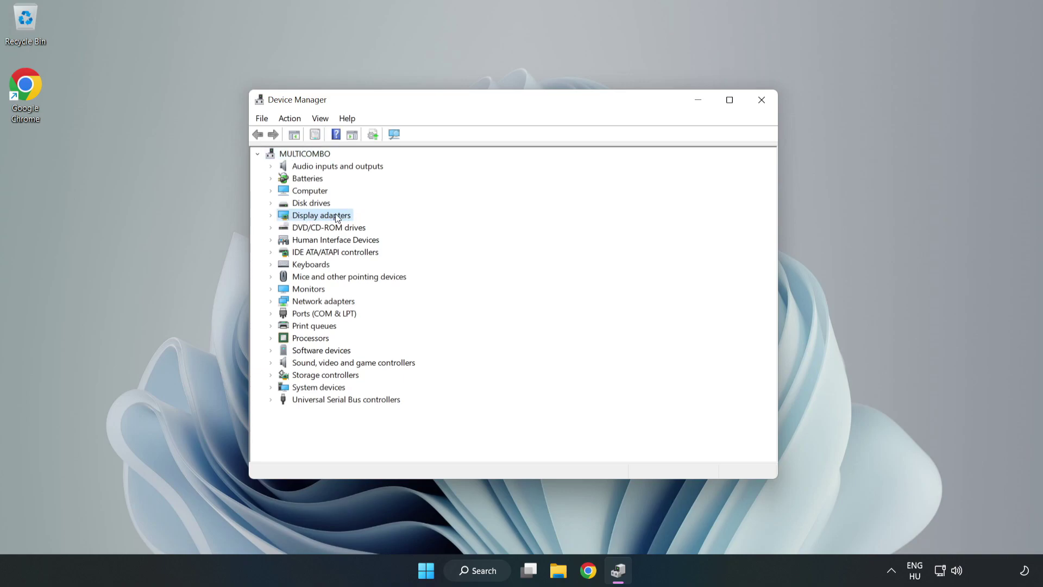
left_click(271, 216)
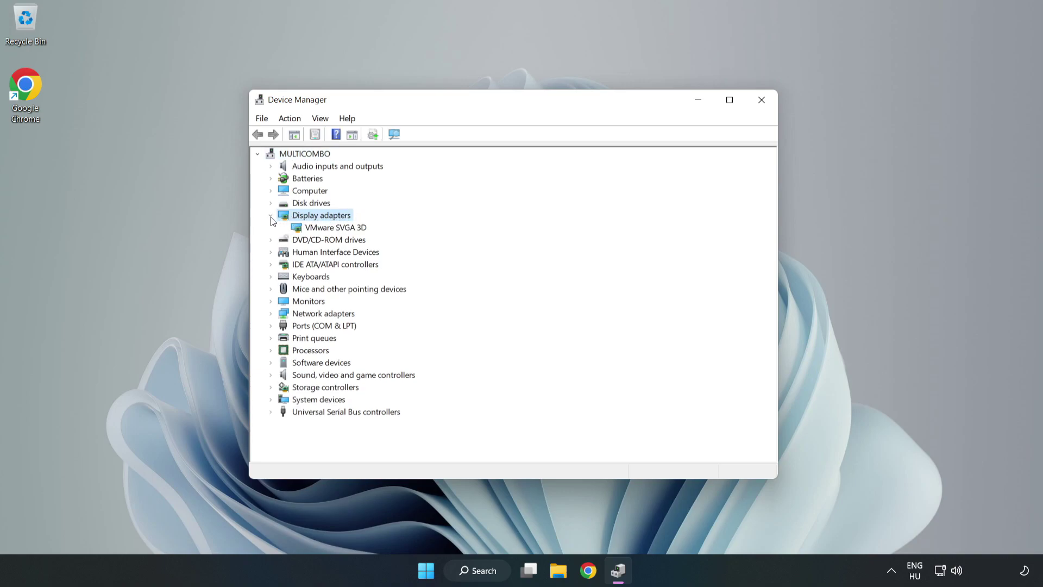
left_click(307, 228)
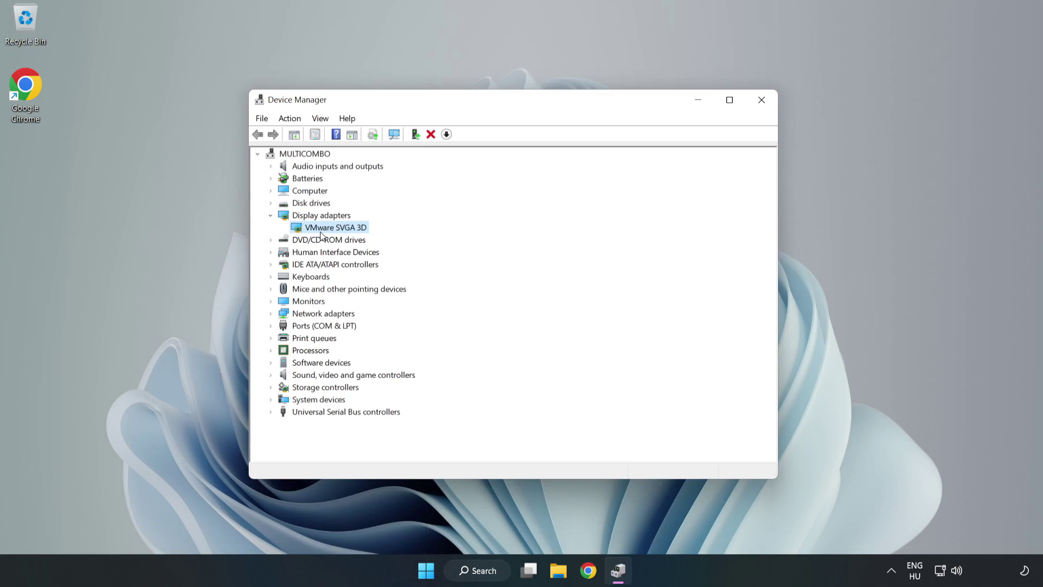
Search automatically for a newer VMware SVGA 3D driver; the best one is already installed.
right_click(334, 231)
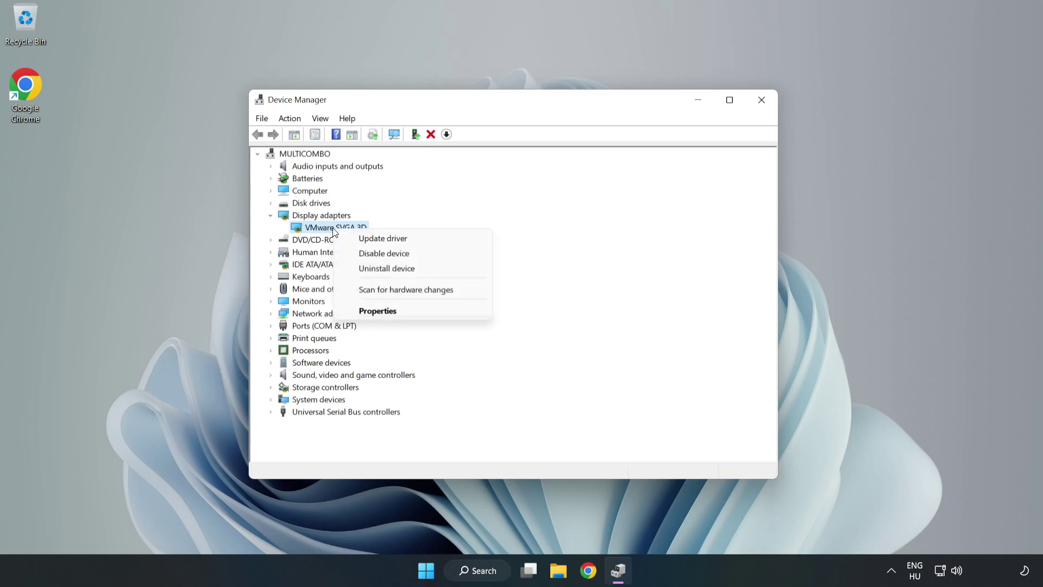
left_click(392, 241)
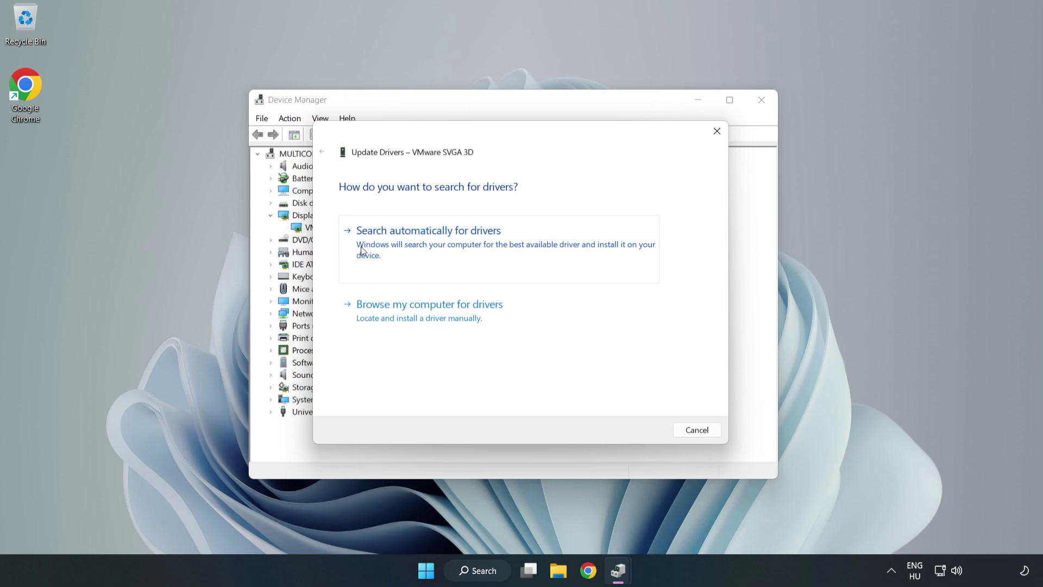
left_click(429, 246)
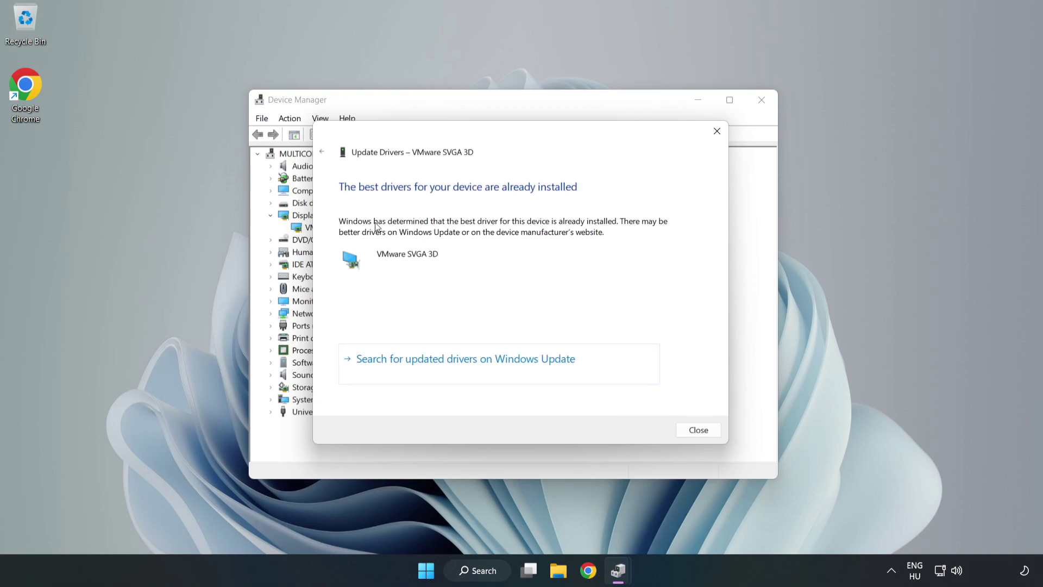
left_click(705, 433)
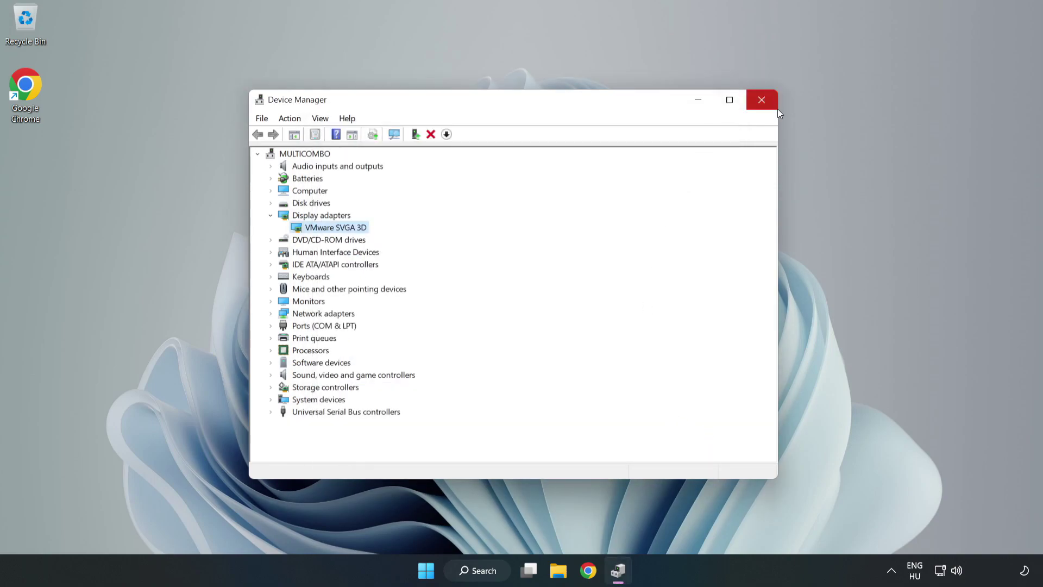
Close Device Manager and open the Game Mode settings page via search for 'game mode'.
left_click(762, 100)
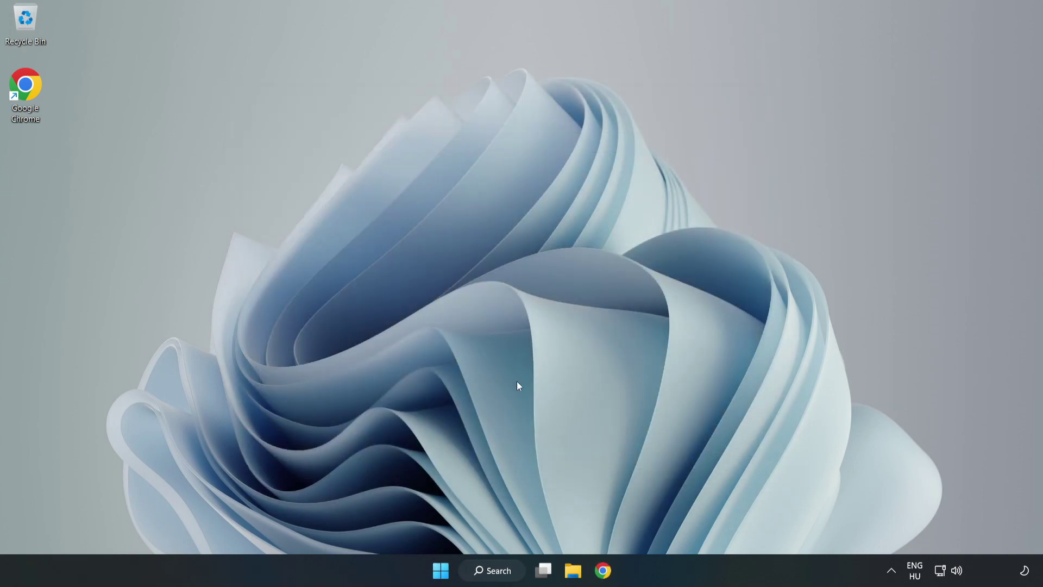
left_click(506, 571)
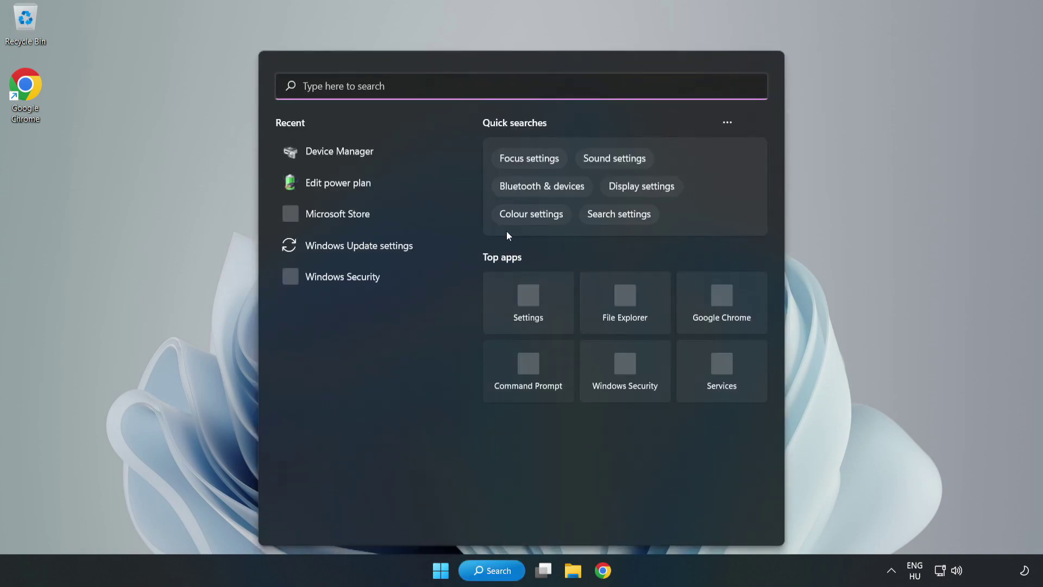
type("game mode")
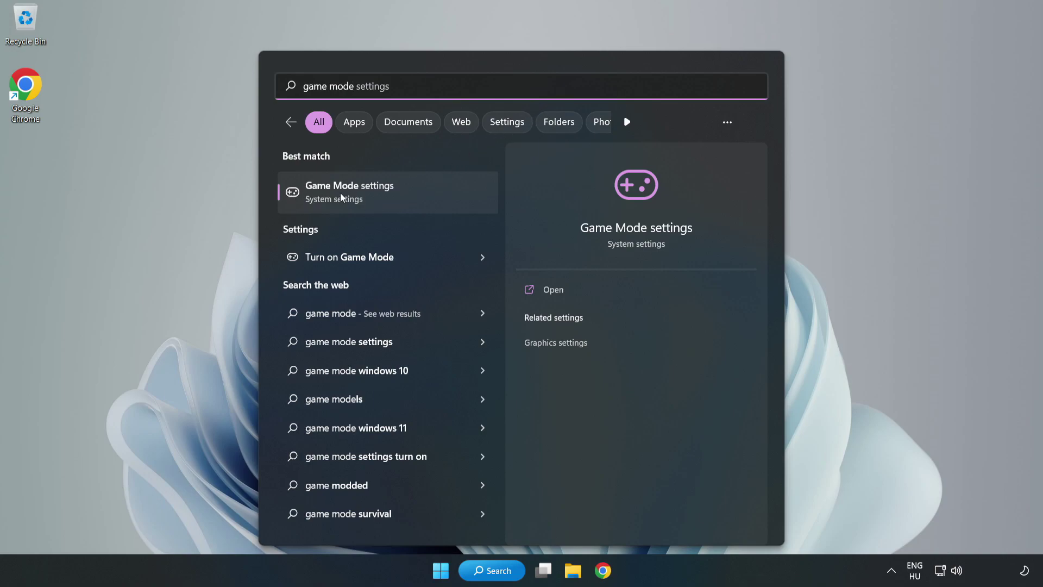
left_click(374, 197)
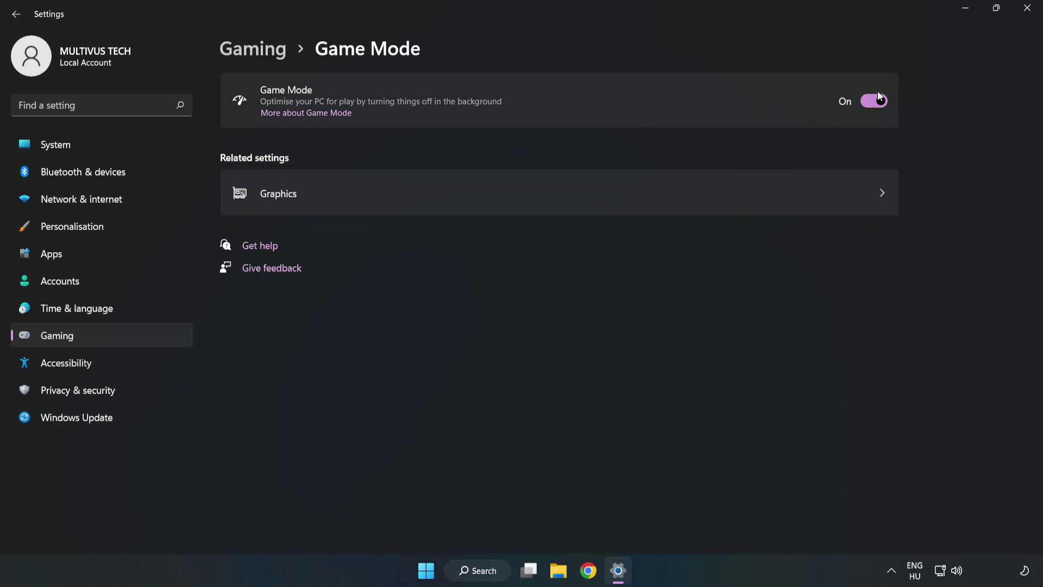
Turn off opening Xbox Game Bar with the controller button, then close Settings.
left_click(266, 55)
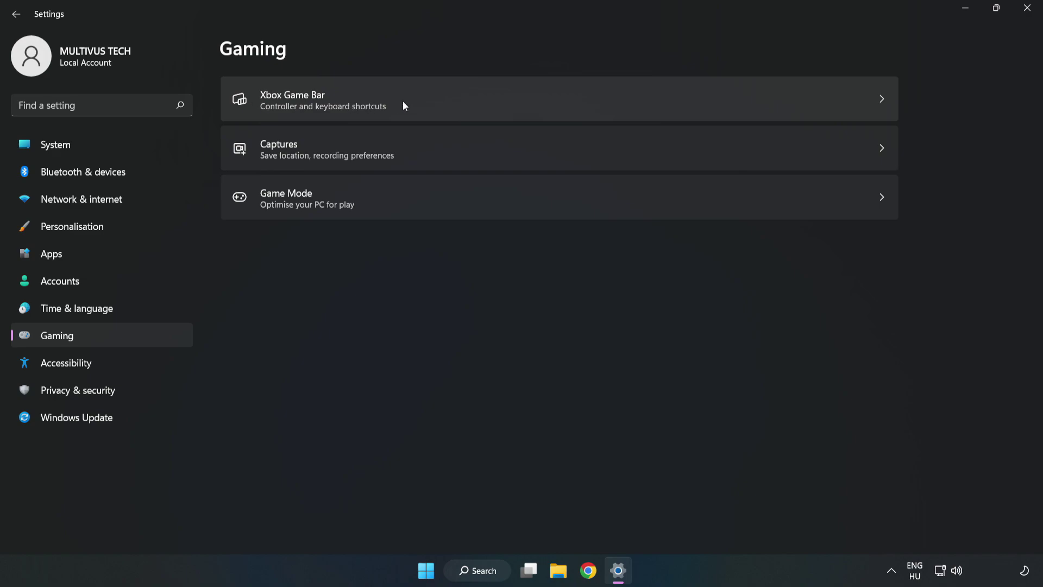
left_click(442, 100)
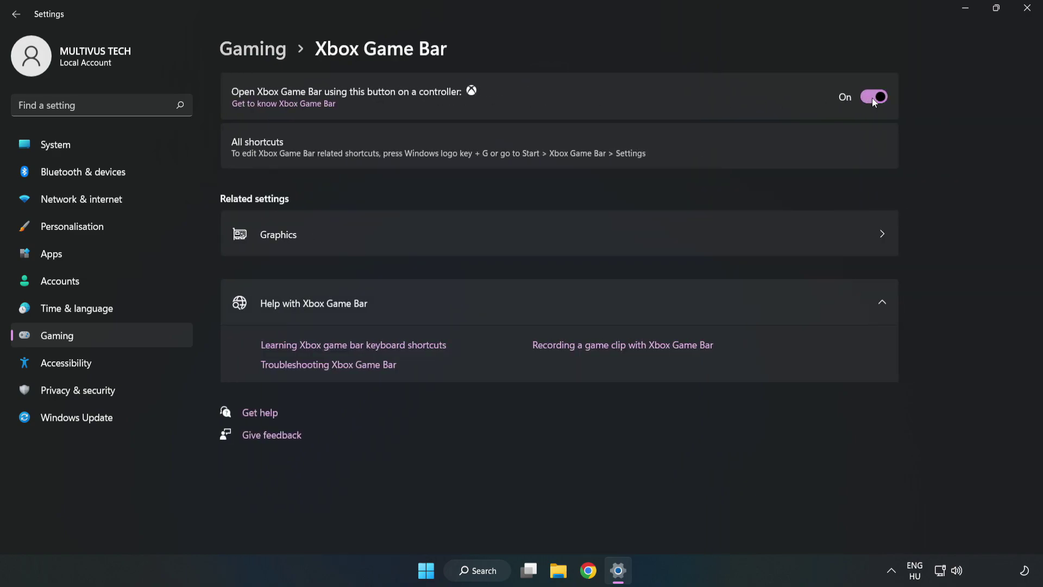
left_click(874, 97)
left_click(1028, 10)
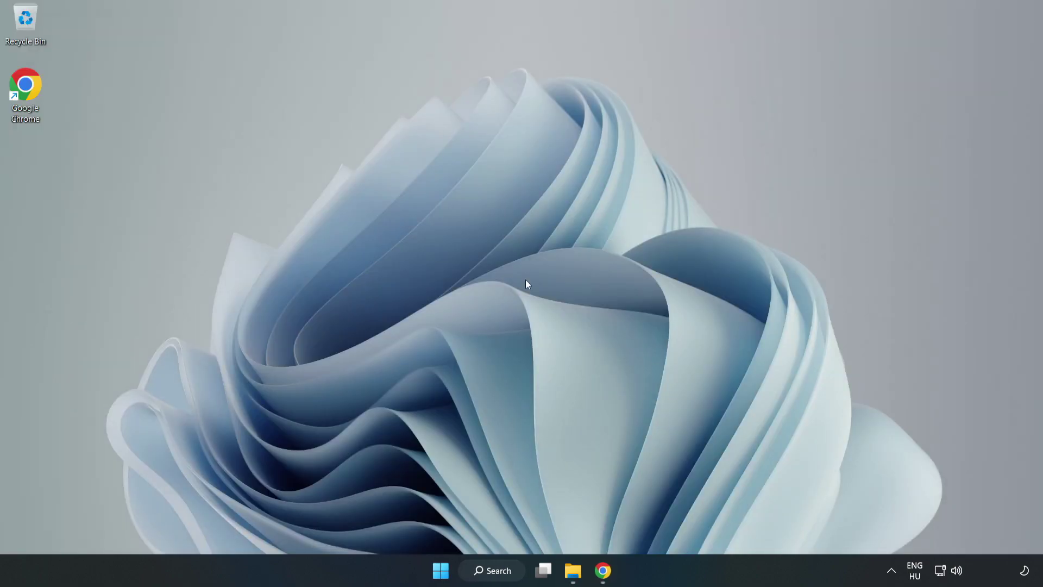
Launch Task Manager from the Start button's quick-link menu.
right_click(444, 575)
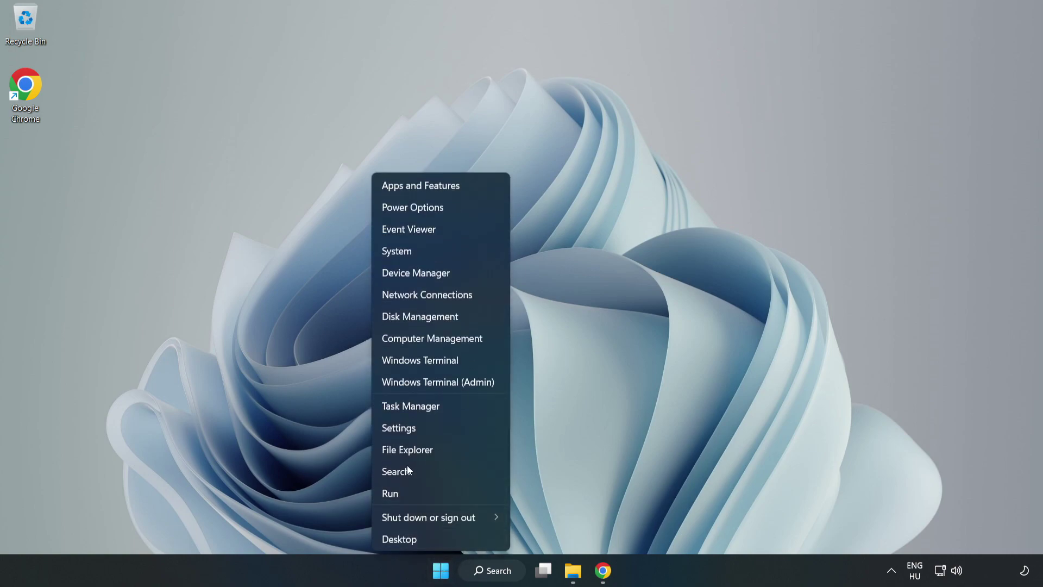
left_click(456, 406)
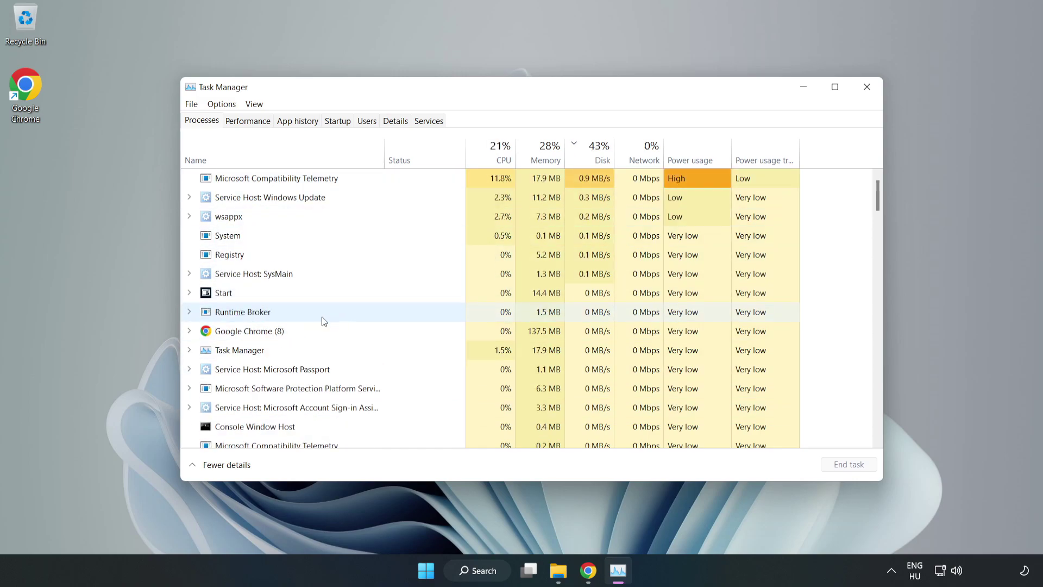
End the Google Chrome (8) process group on the Processes tab.
left_click(281, 333)
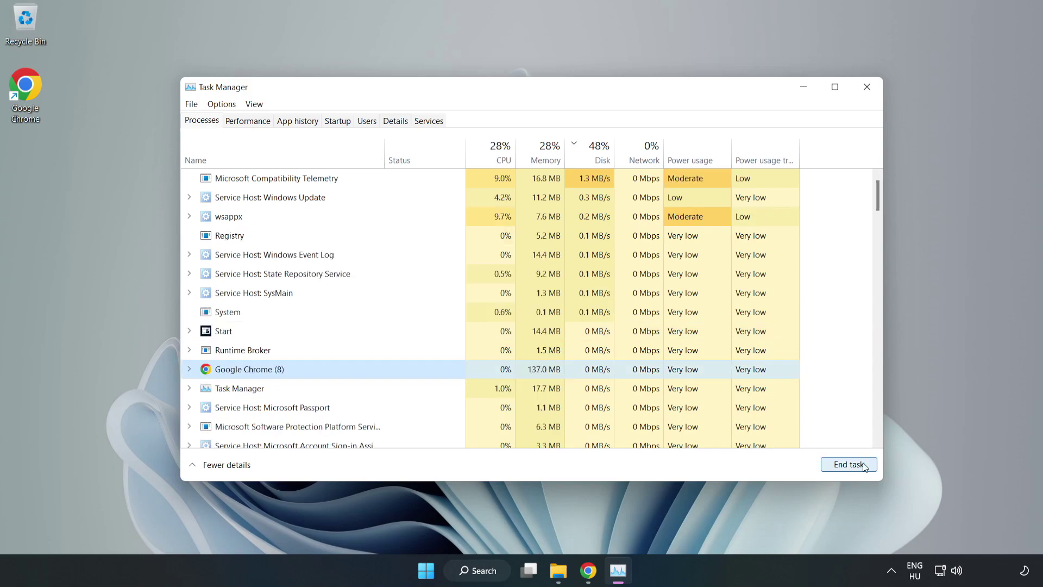
left_click(844, 465)
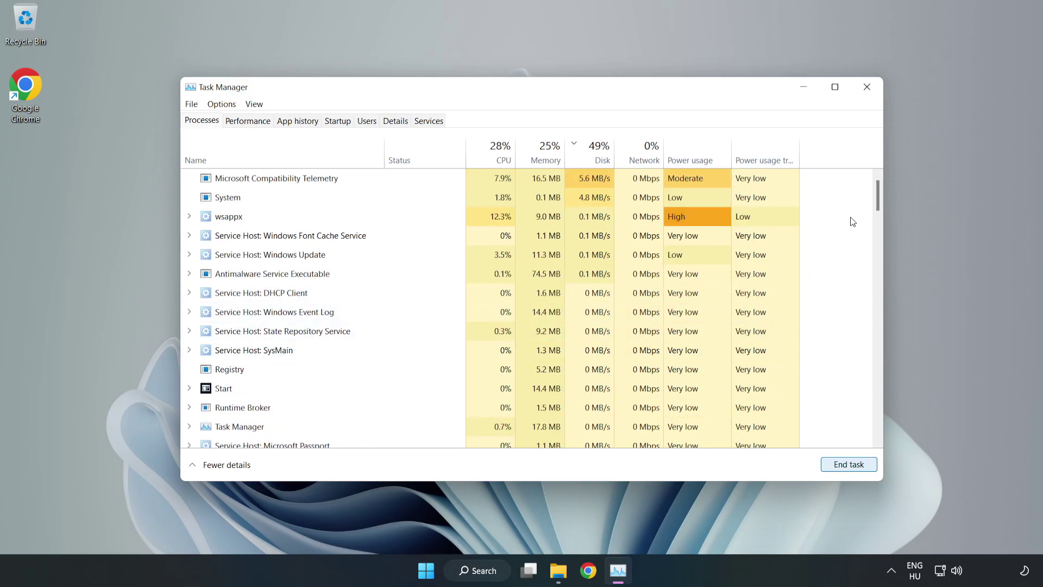
left_click_drag(882, 198, 843, 182)
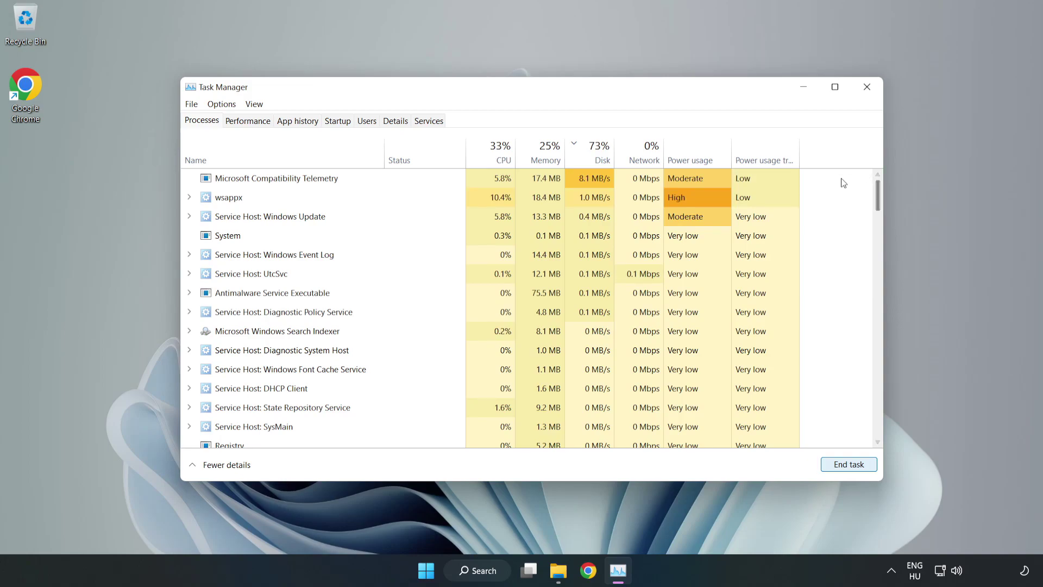
Disable Cortana, Phone Link, Terminal and Xbox App Services at startup, then close Task Manager.
left_click(338, 121)
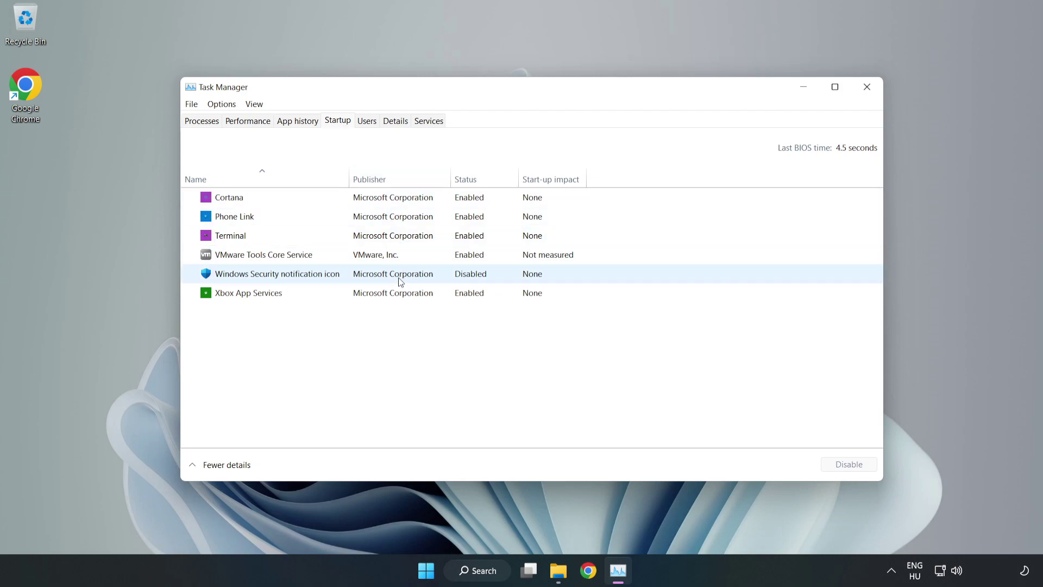
left_click(394, 197)
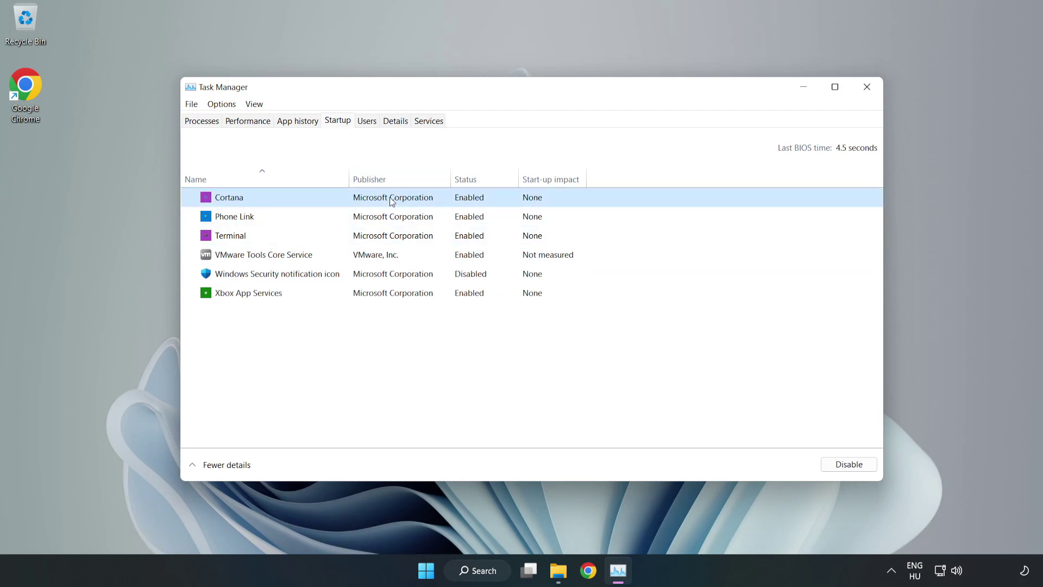
left_click(839, 470)
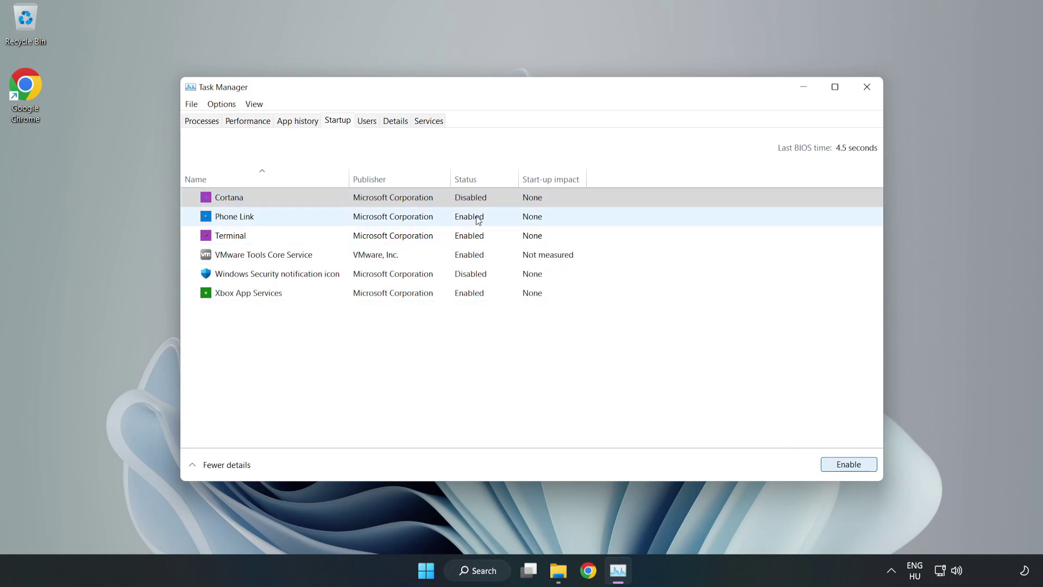
left_click(478, 221)
left_click(842, 466)
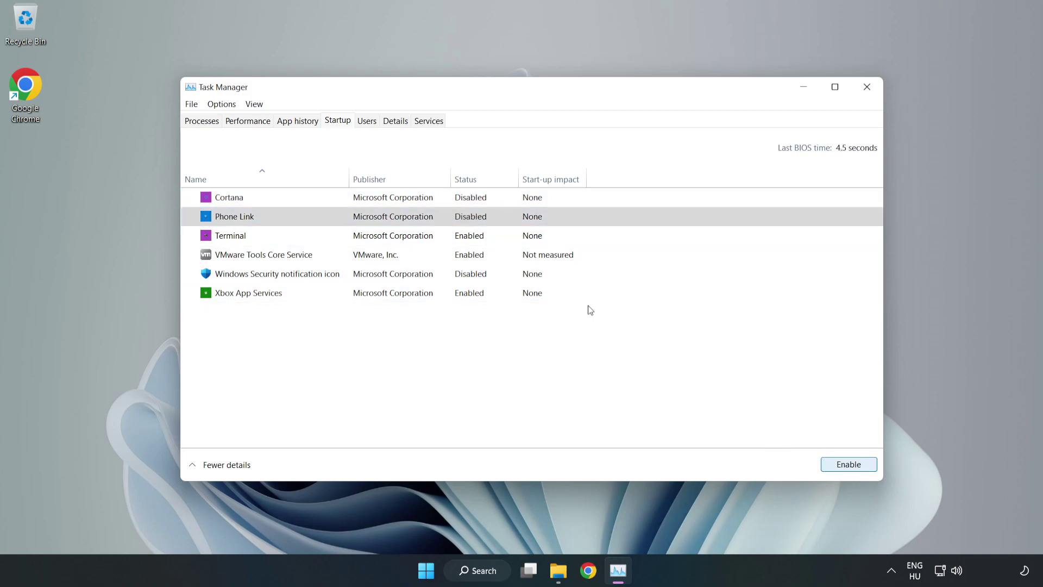
left_click(479, 239)
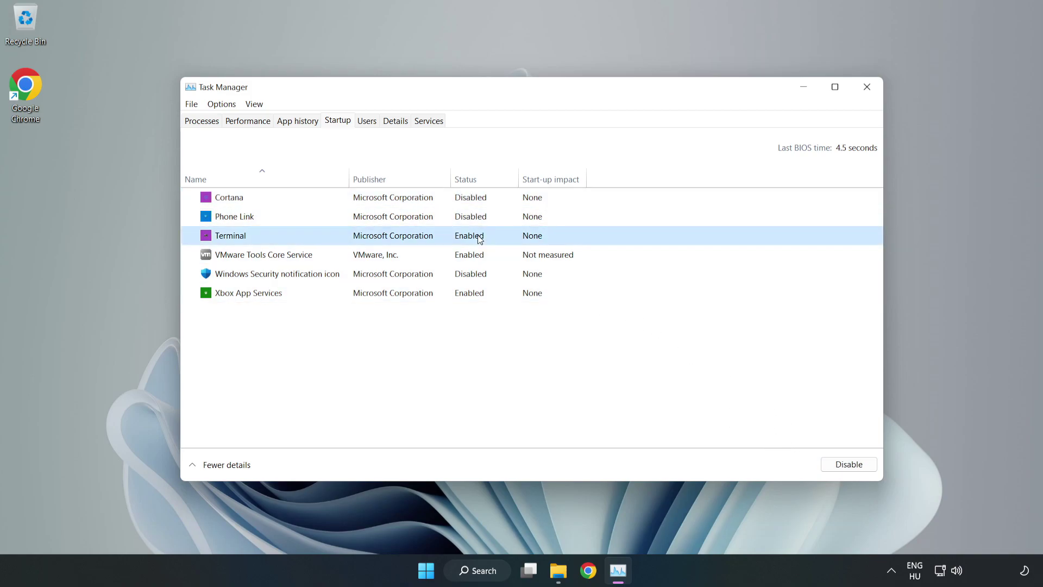
left_click(853, 467)
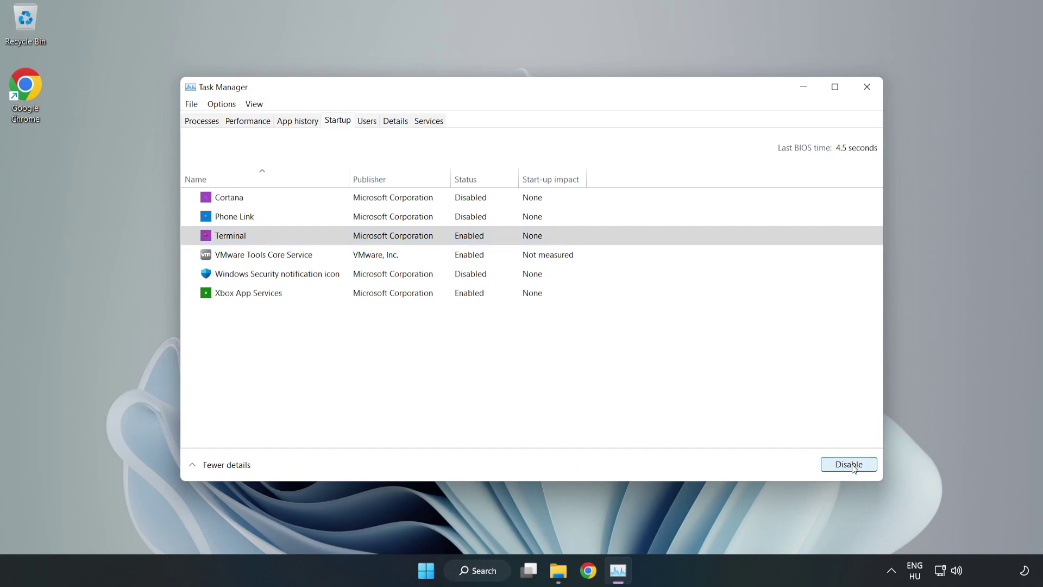
left_click(359, 295)
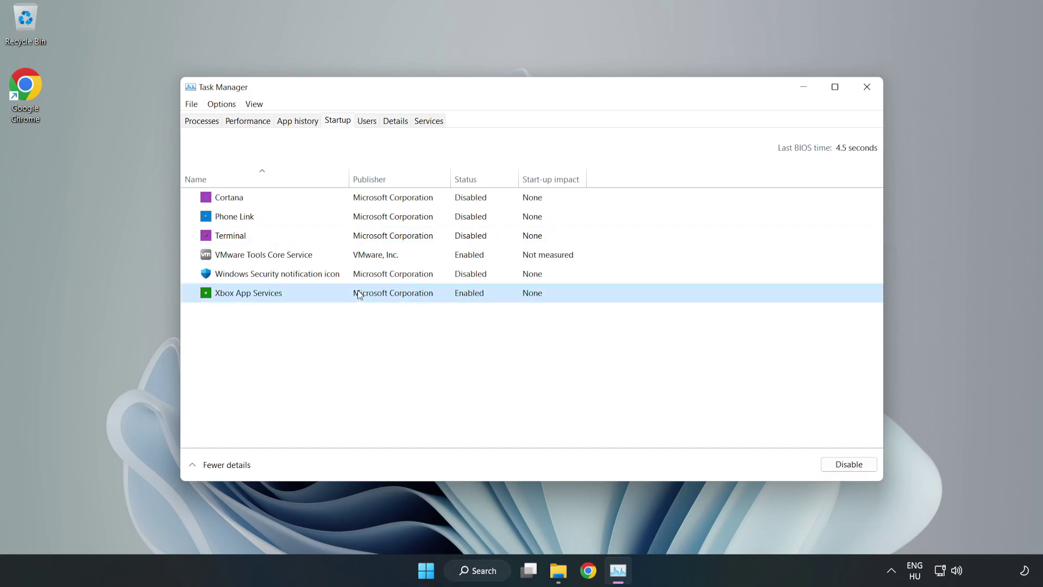
left_click(830, 468)
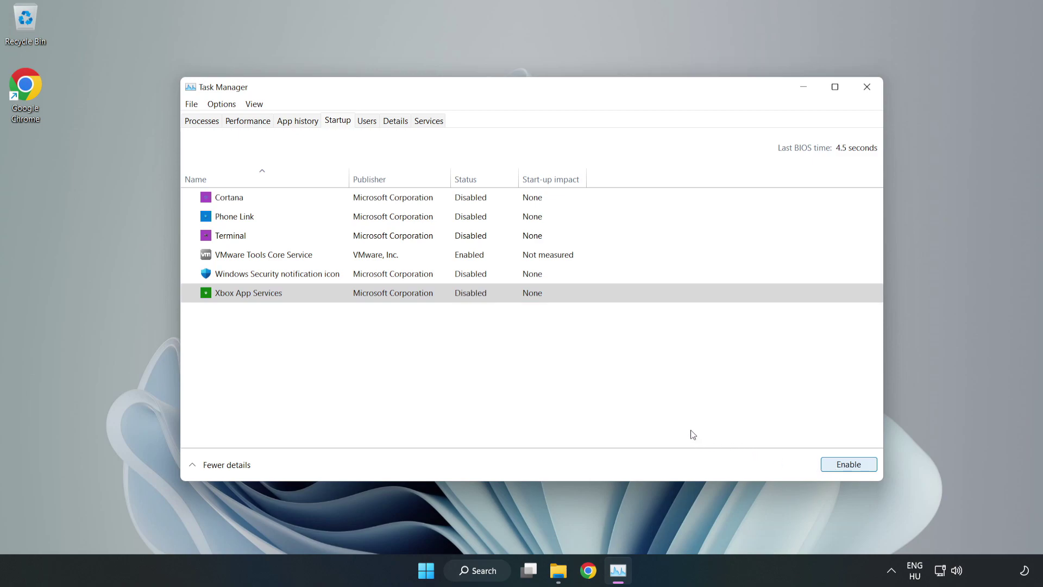
left_click(866, 92)
Run Check for updates in Windows Update, confirm the PC is up to date, and close Settings.
left_click(866, 90)
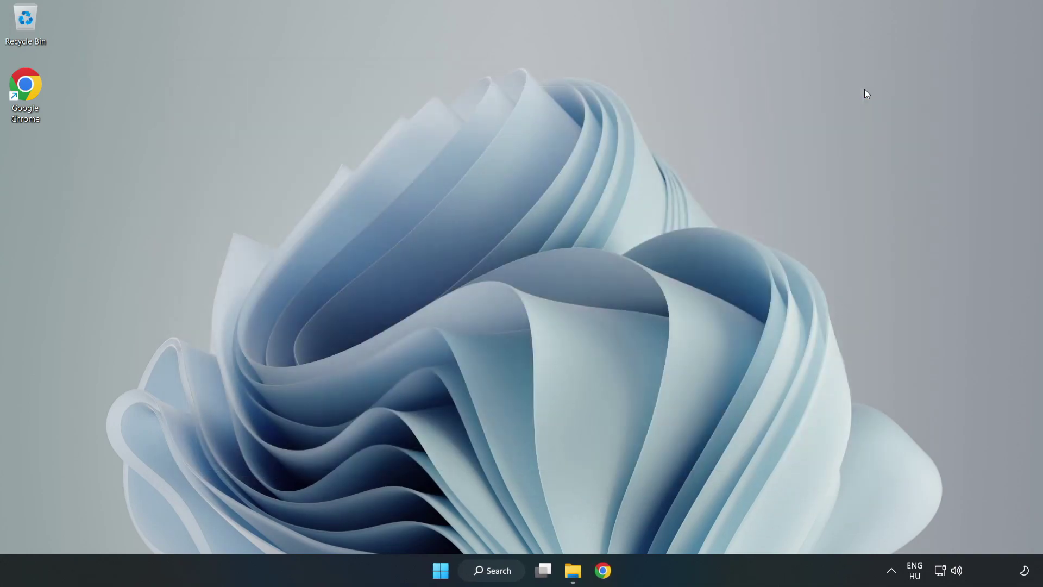
left_click(499, 571)
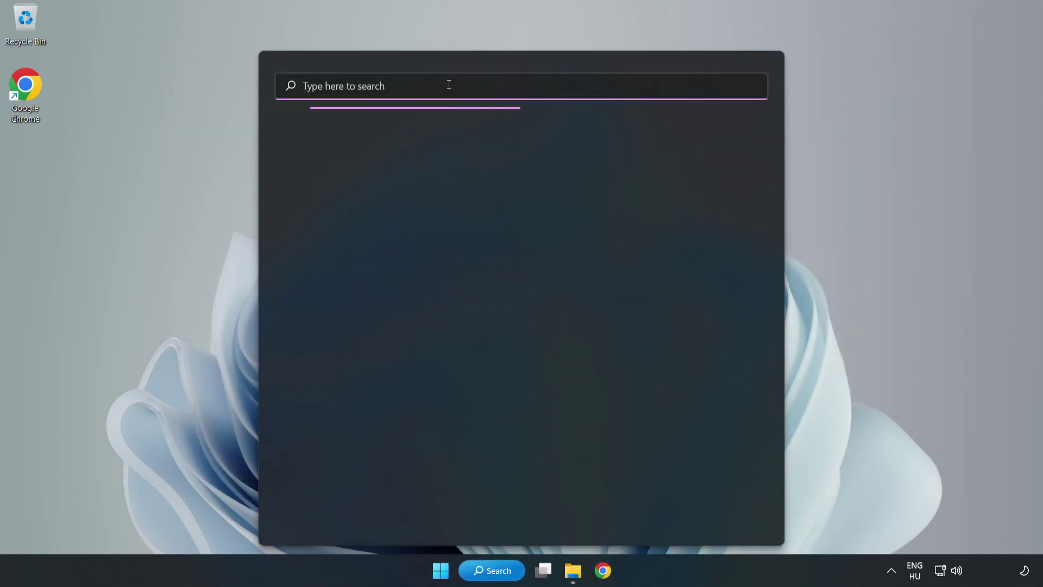
type("update")
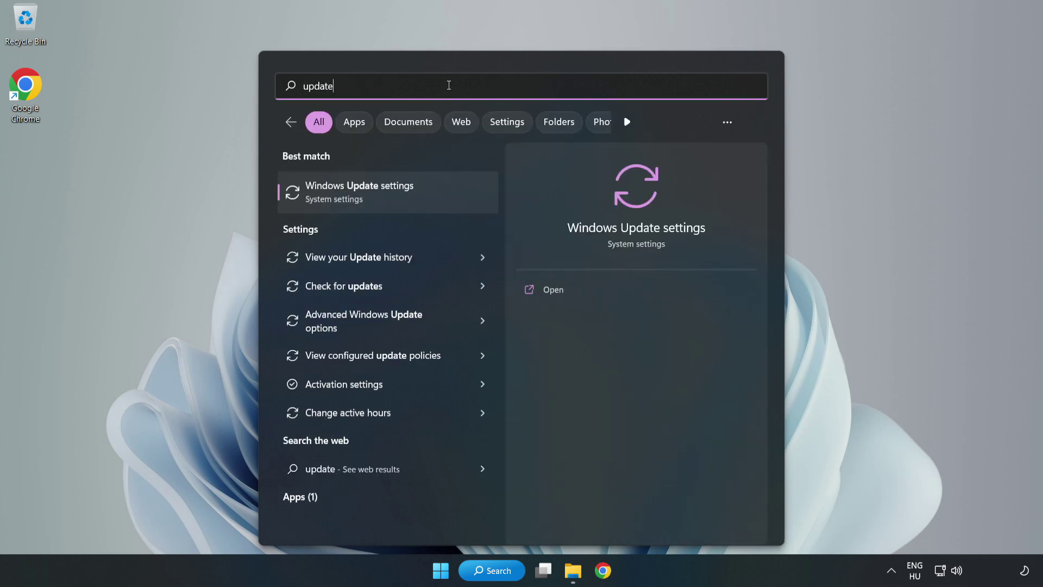
left_click(425, 203)
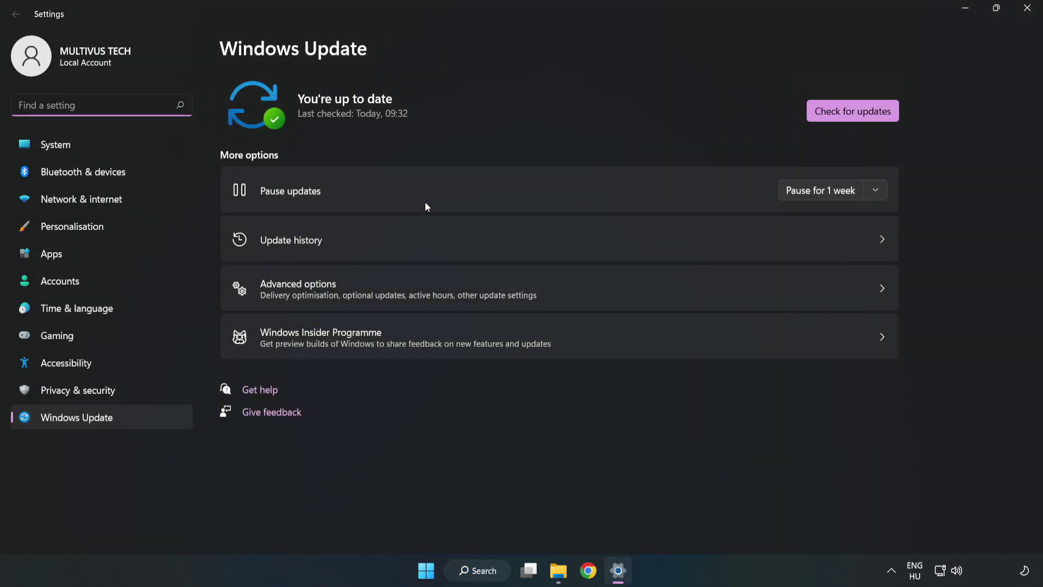
left_click(839, 116)
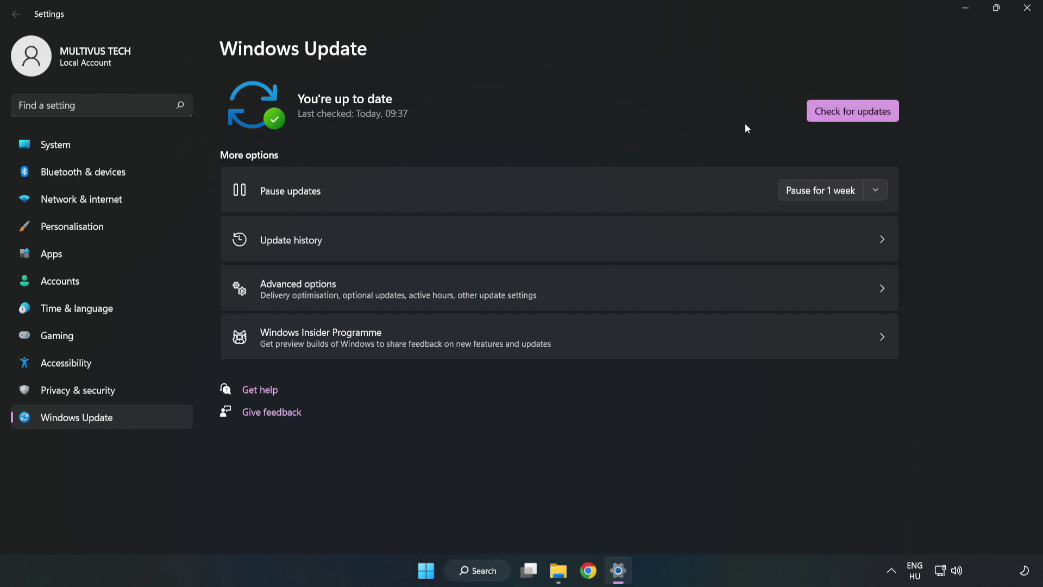
left_click(1024, 15)
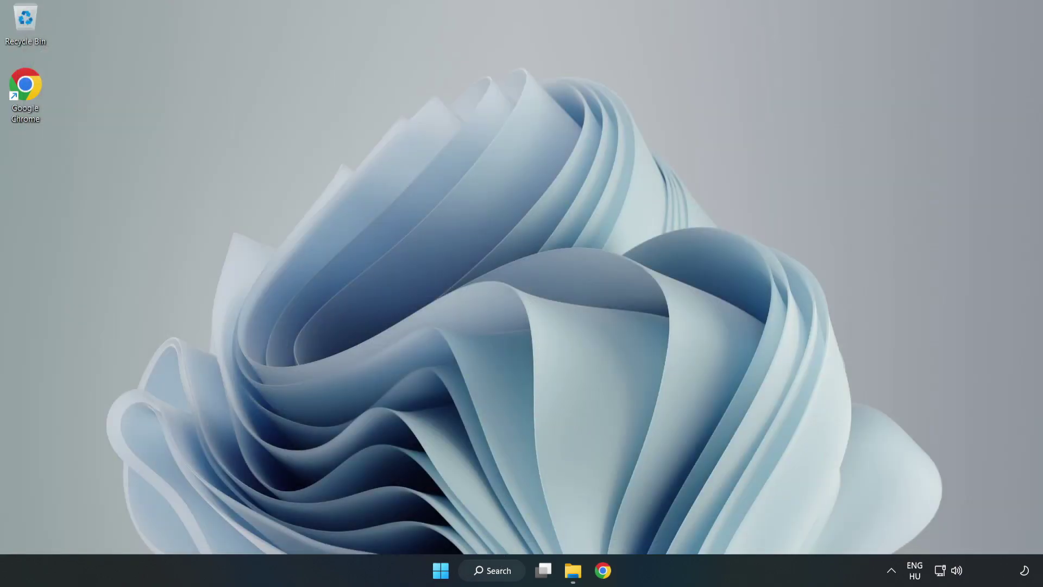
Launch Registry Editor by searching for regedit.
left_click(510, 576)
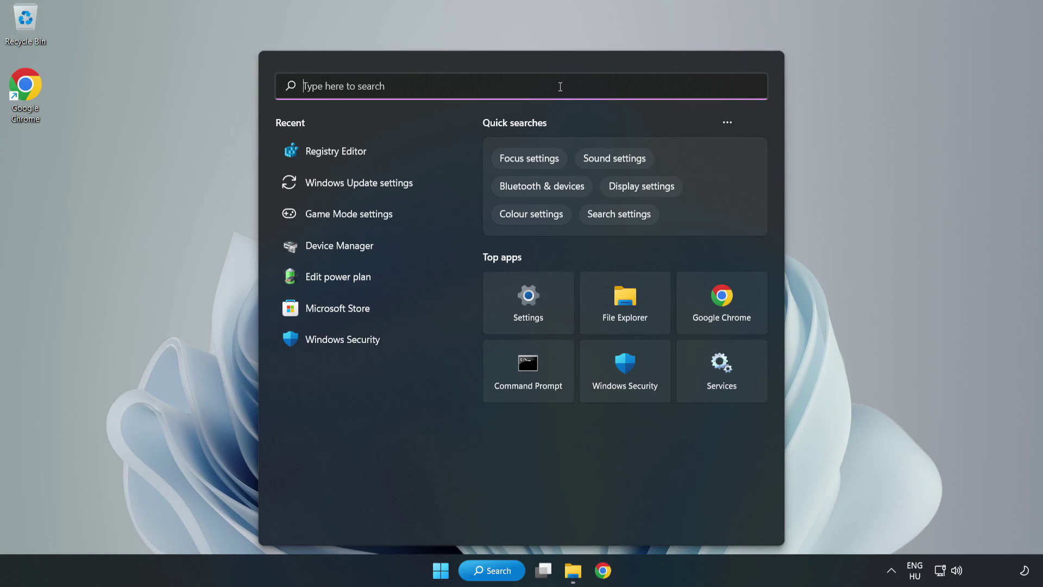
type("regedit")
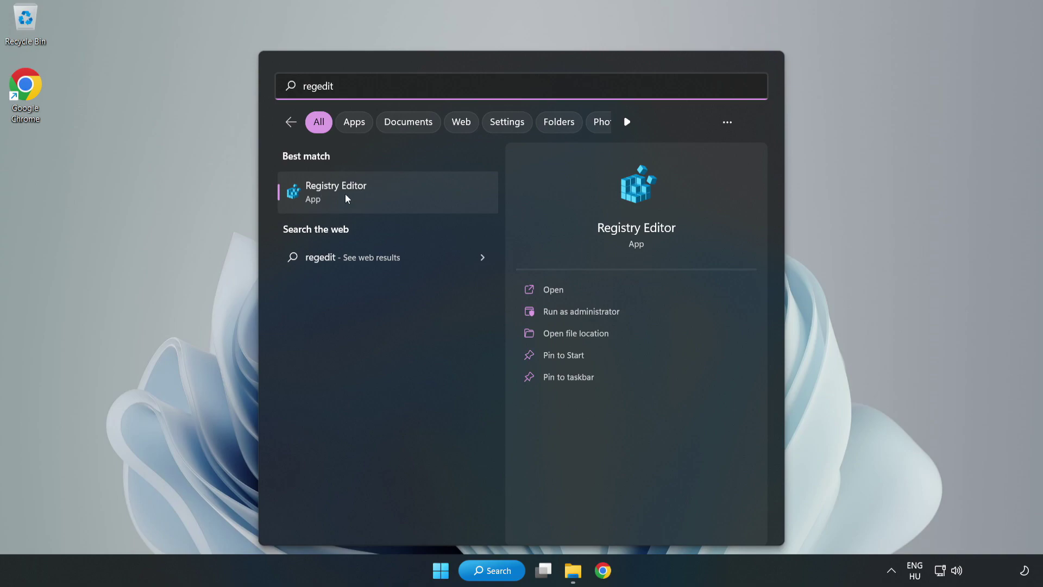
left_click(398, 193)
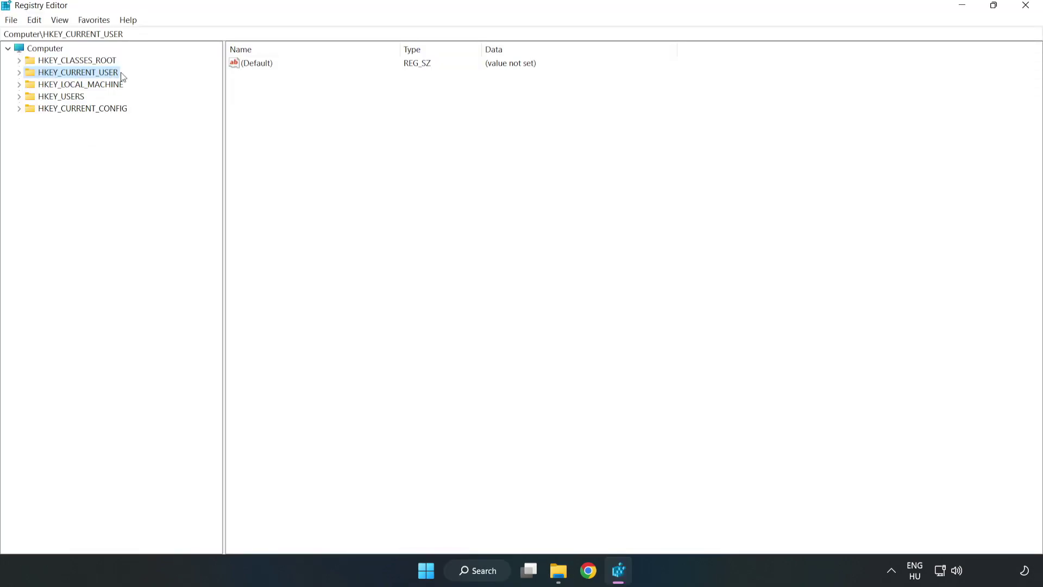
Navigate to HKEY_CURRENT_USER\System\GameConfigStore to list its GameDVR values.
left_click(20, 74)
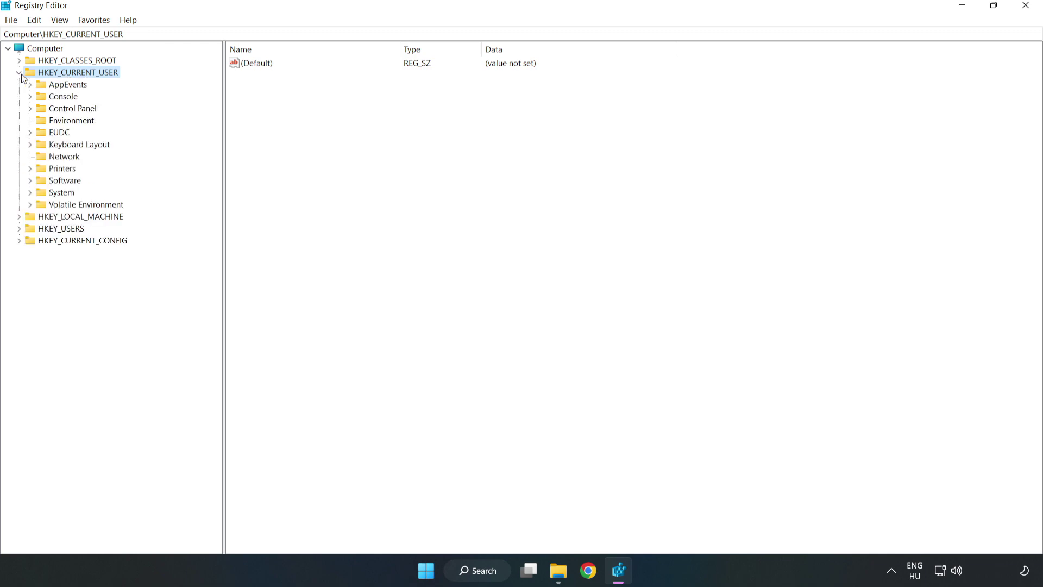
left_click(30, 193)
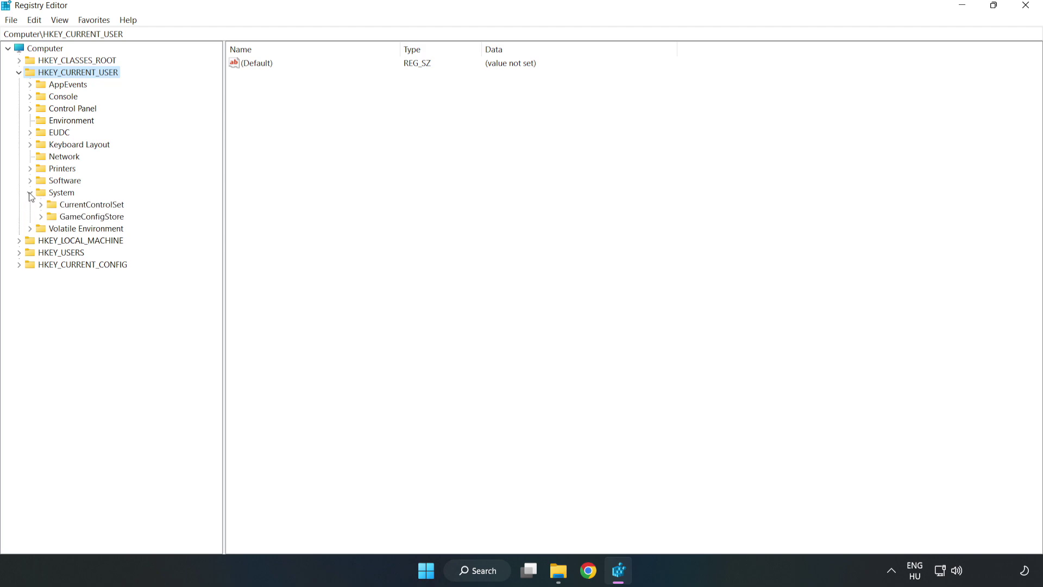
left_click(88, 220)
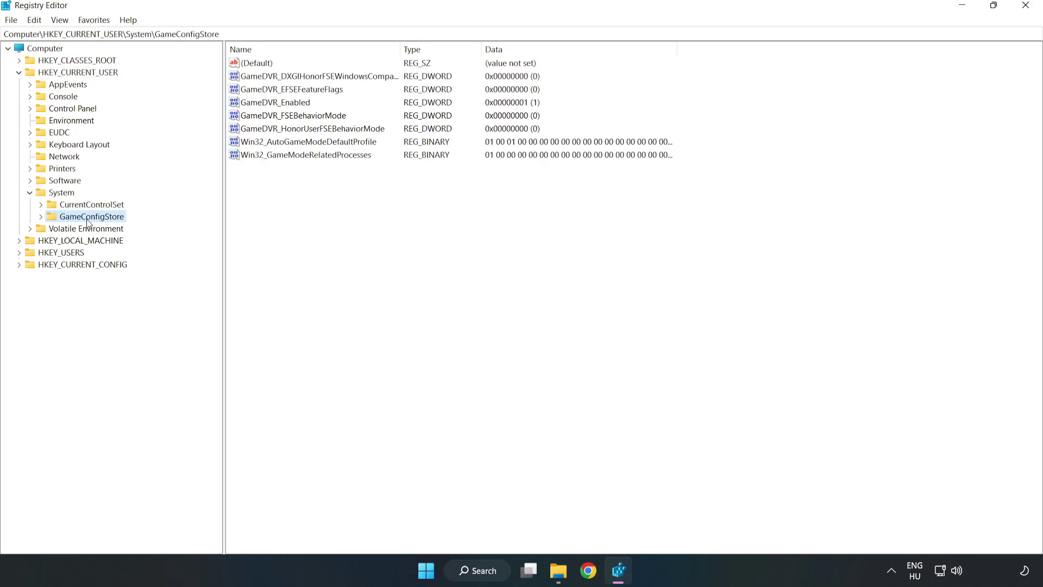
Change GameDVR_Enabled's data from 1 to 0, then collapse the HKEY_CURRENT_USER tree.
left_click(254, 104)
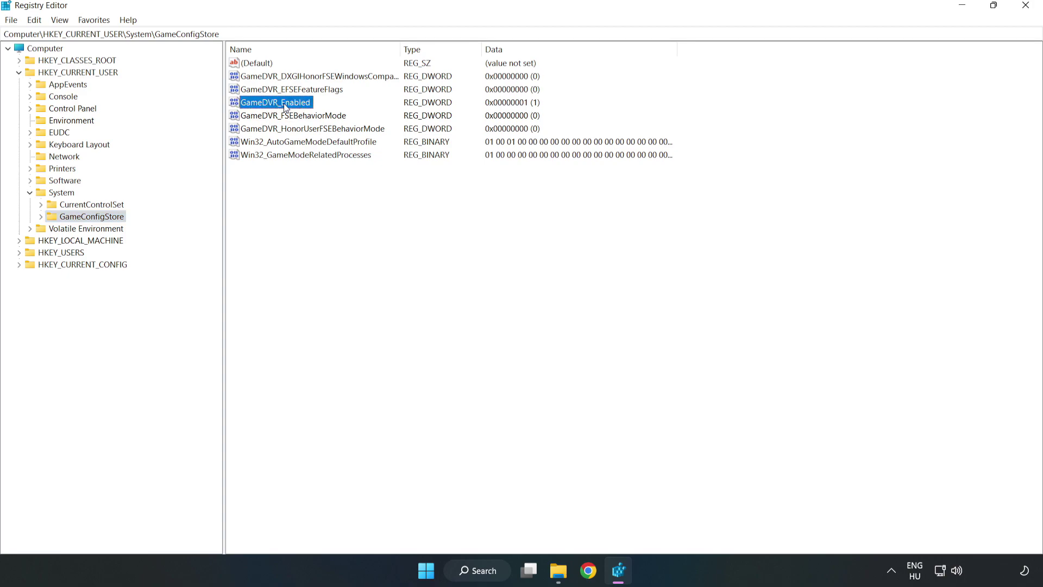
right_click(285, 107)
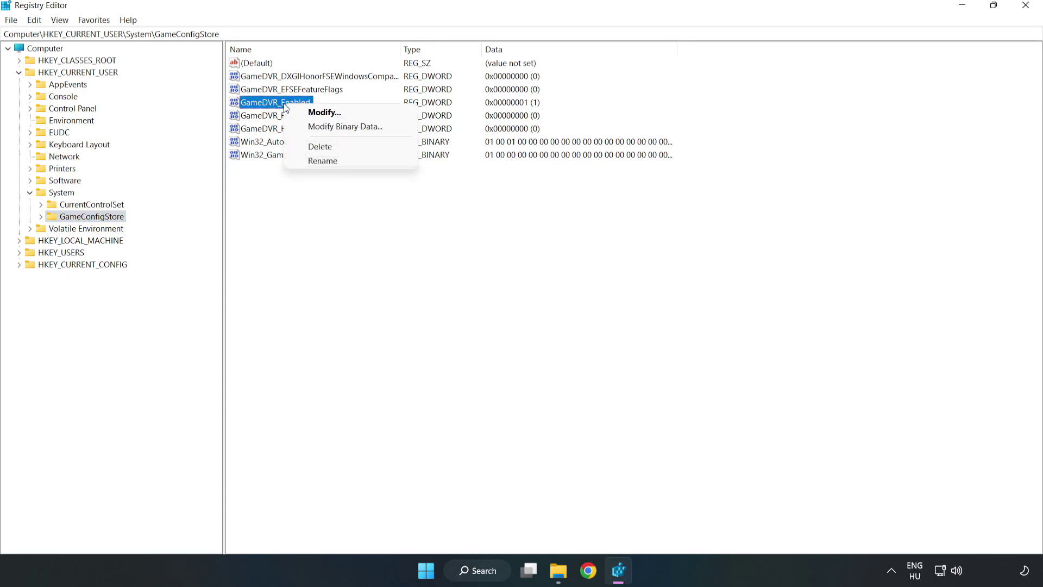
left_click(332, 113)
left_click_drag(210, 72, 585, 222)
left_click(437, 283)
left_click_drag(437, 283, 362, 272)
type("0")
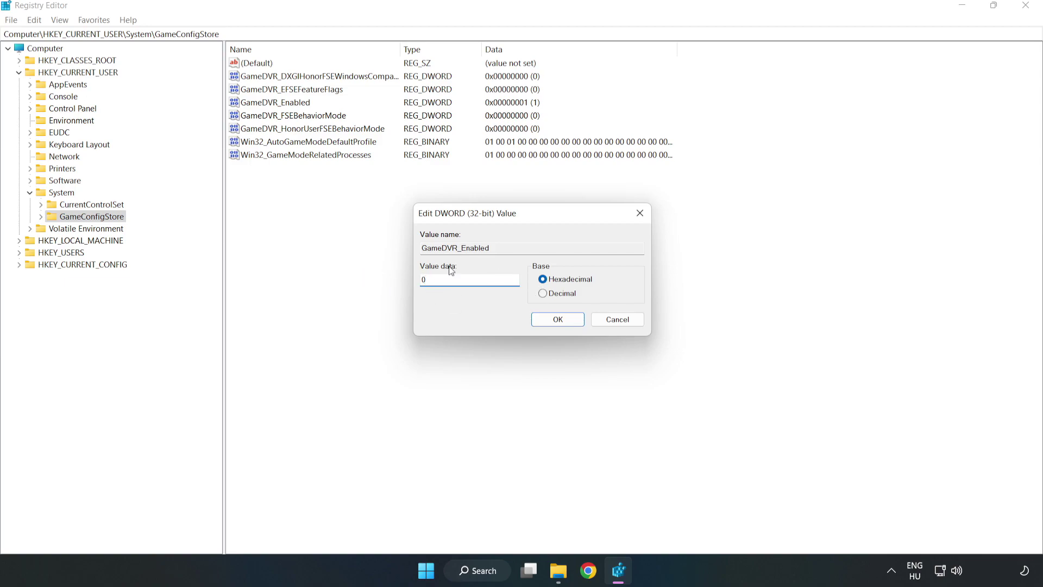
left_click(558, 320)
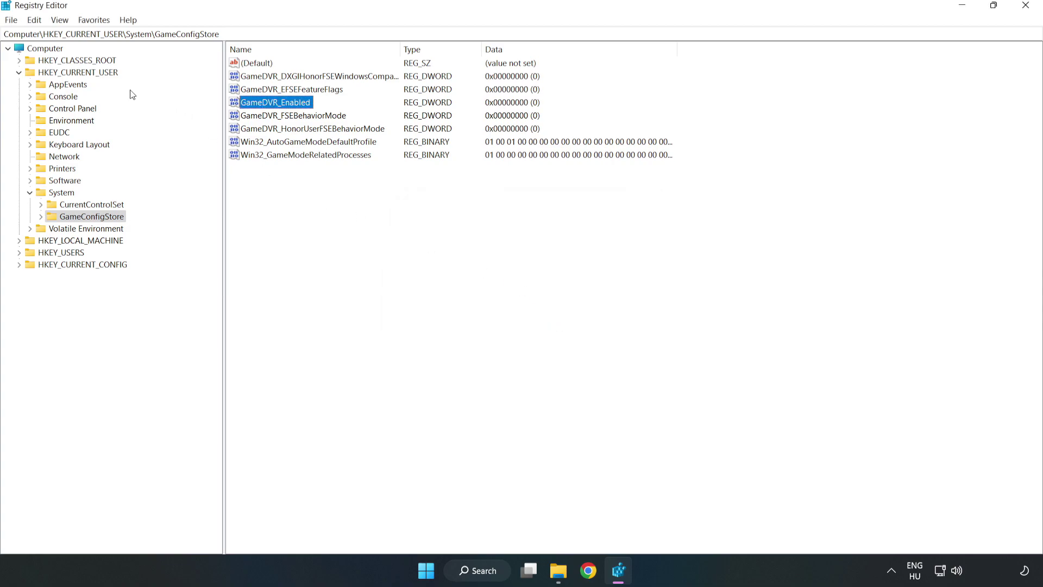
left_click(19, 74)
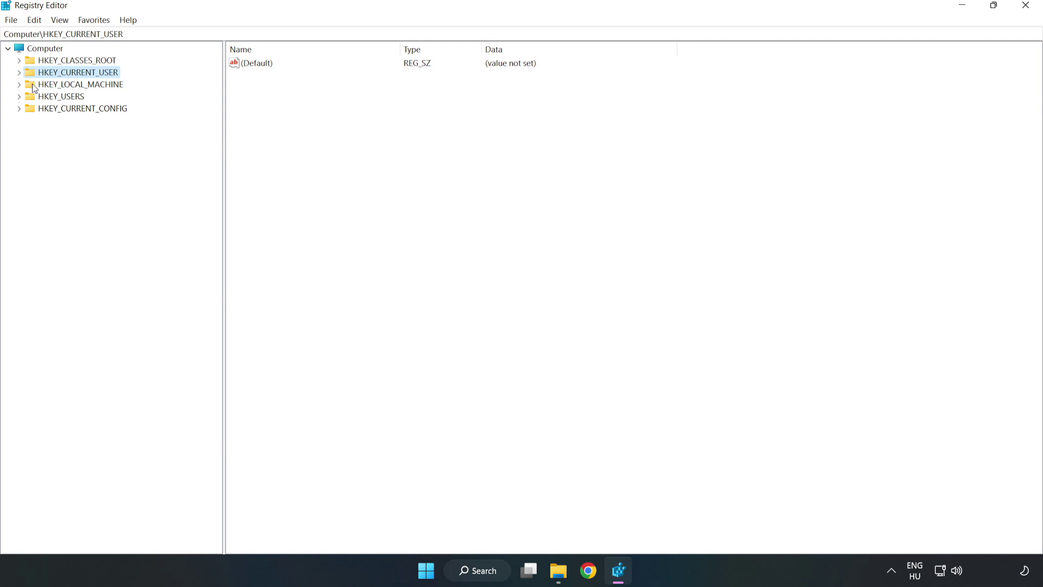
Navigate to HKLM\SOFTWARE\Microsoft\PolicyManager\default\ApplicationManagement\AllowGameDVR.
double_click(25, 86)
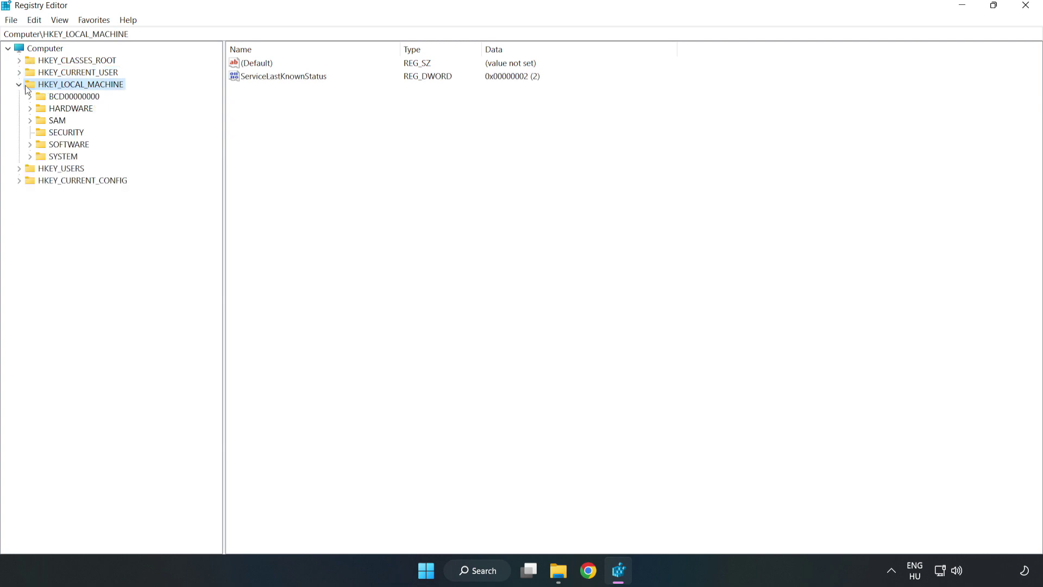
left_click(32, 145)
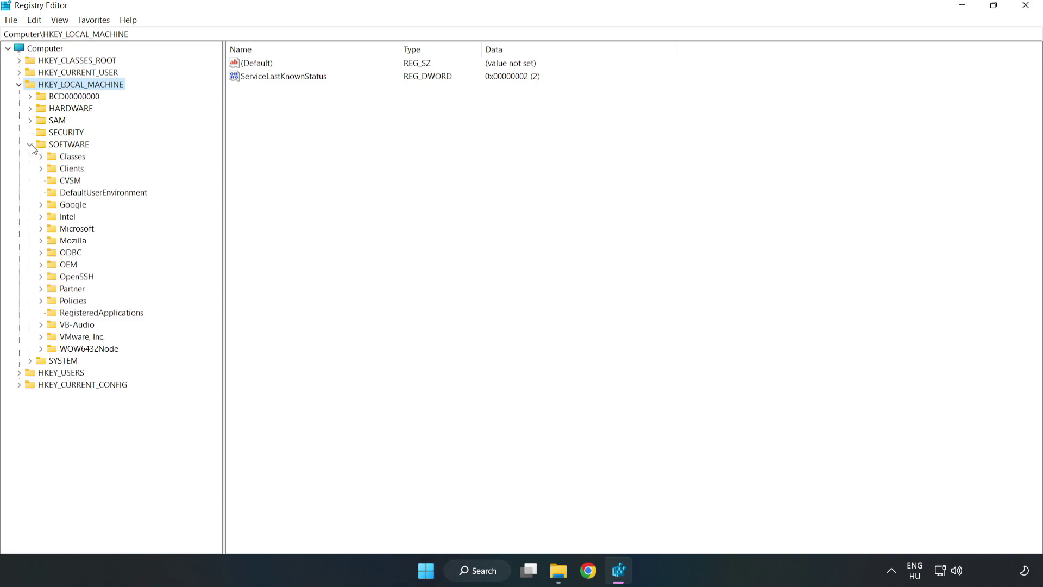
left_click(42, 231)
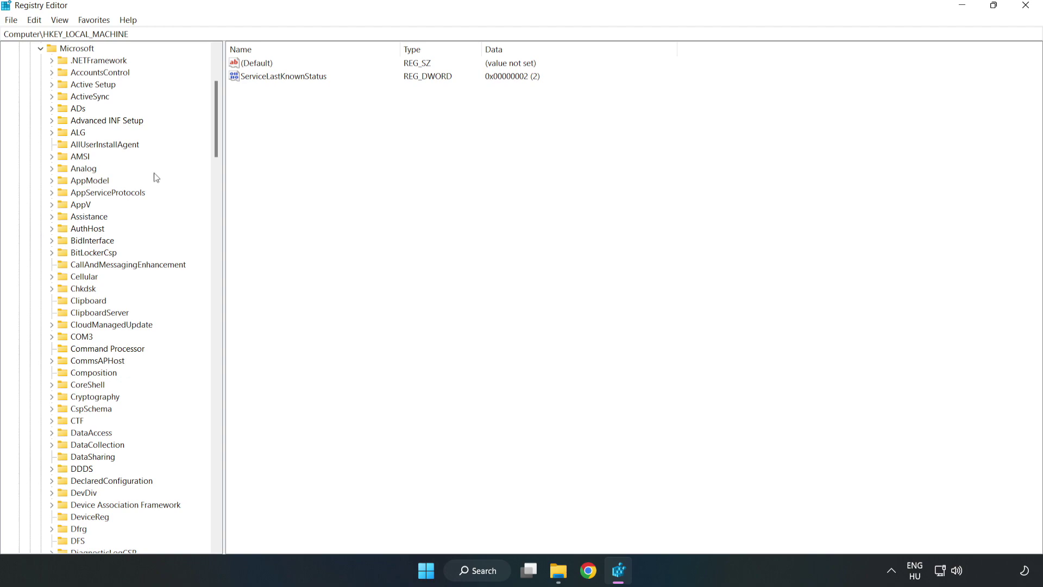
left_click_drag(214, 139, 238, 387)
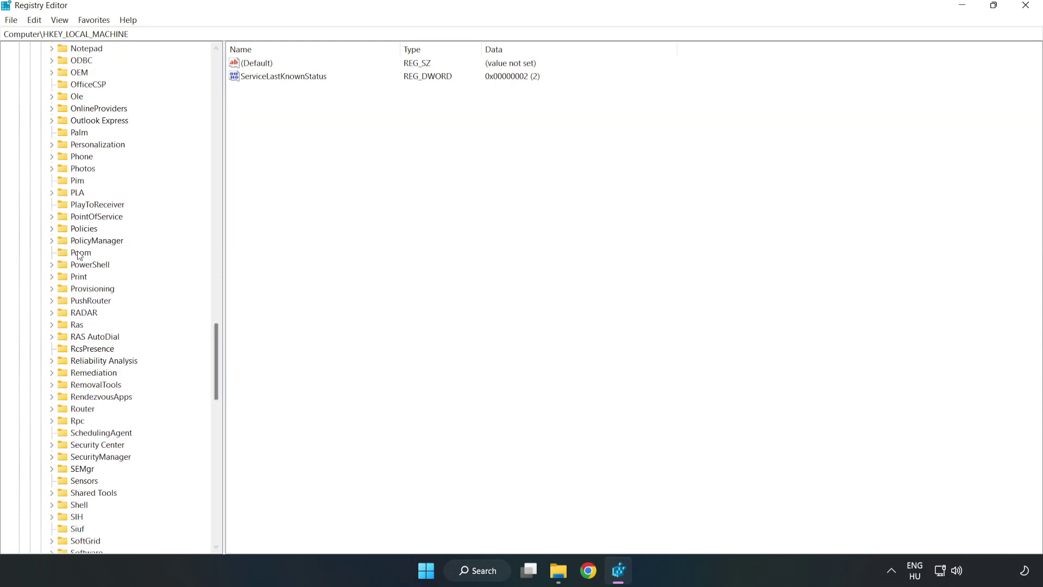
left_click(51, 241)
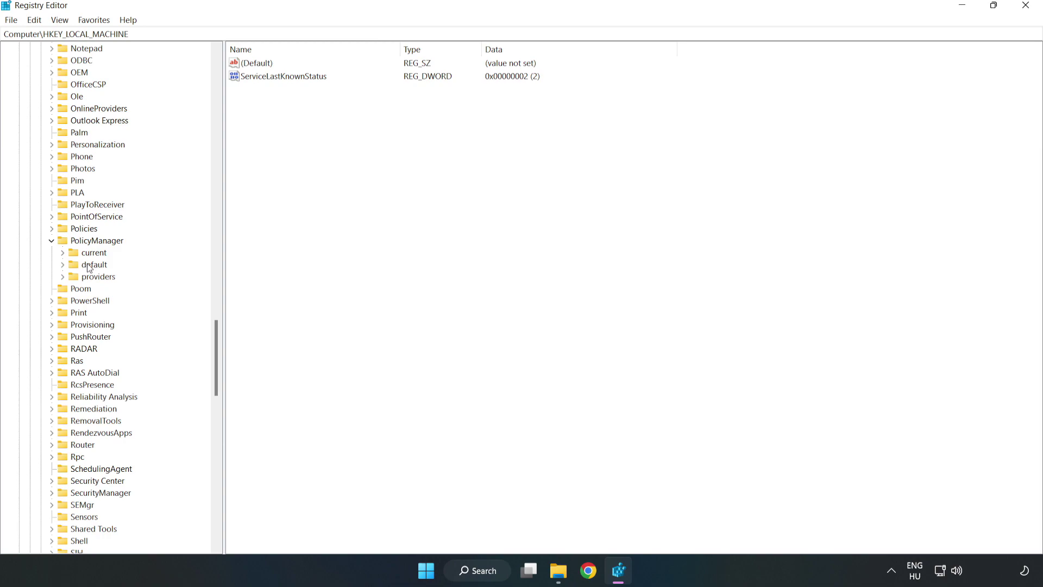
left_click(63, 265)
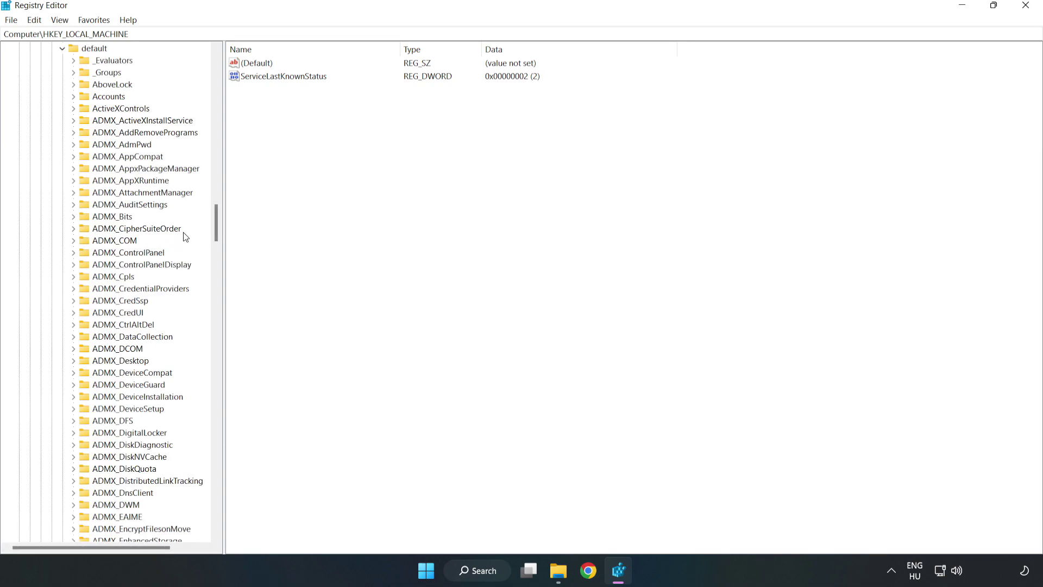
left_click_drag(216, 223, 211, 344)
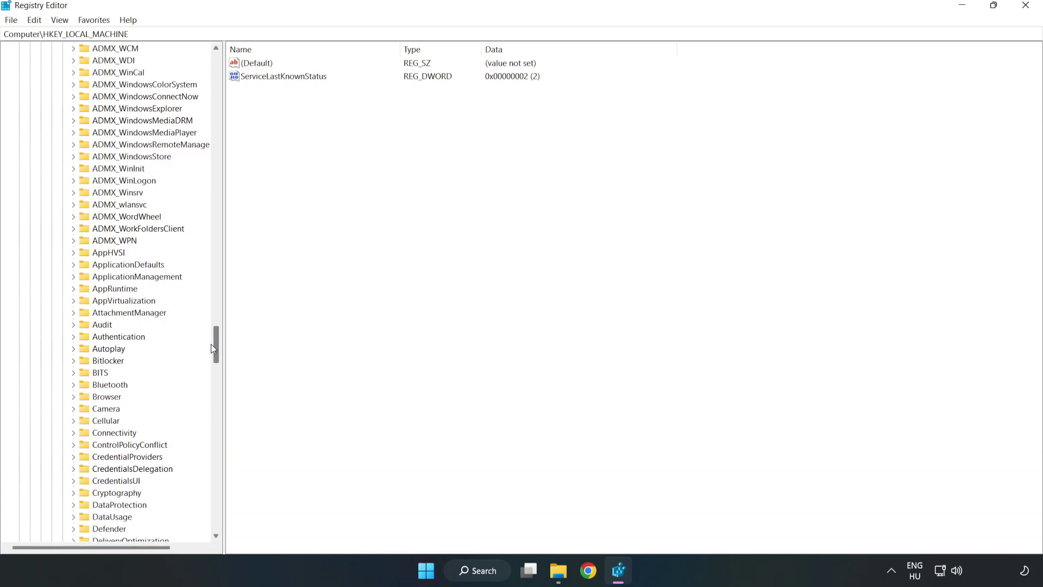
left_click(75, 276)
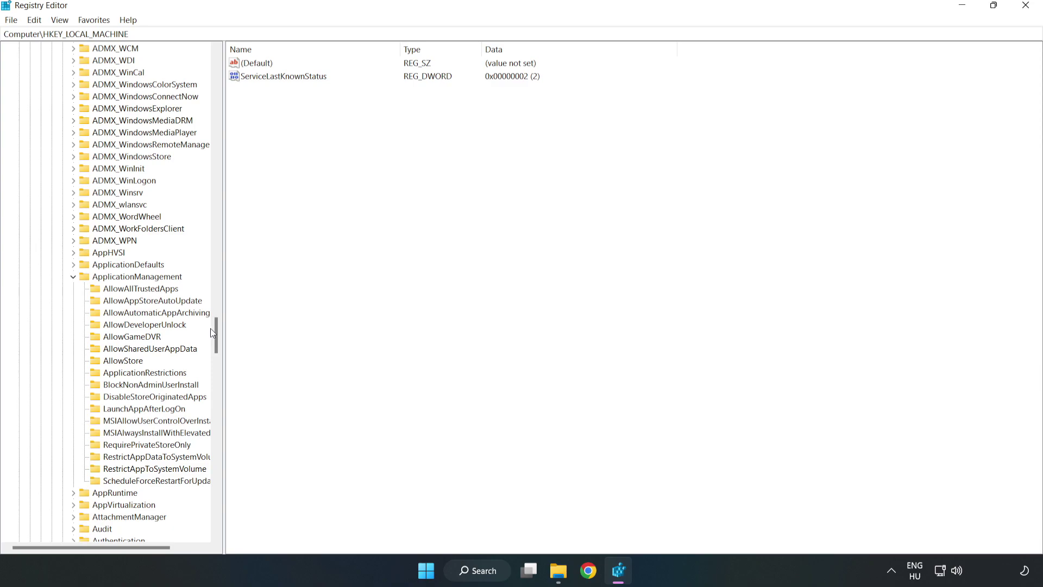
left_click(122, 338)
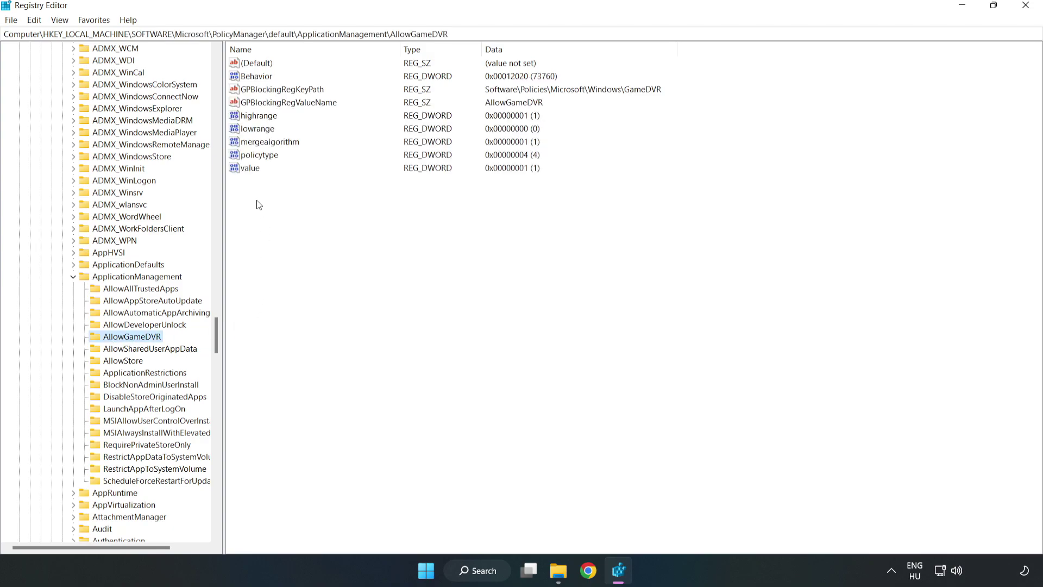
Change the AllowGameDVR 'value' entry's data from 1 to 0.
left_click(243, 170)
right_click(255, 173)
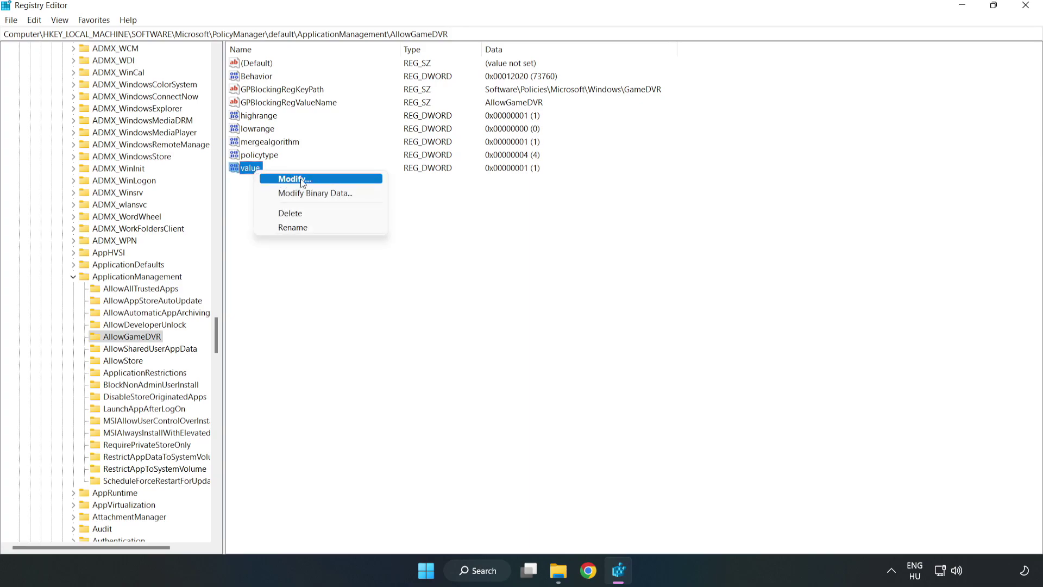
left_click(300, 183)
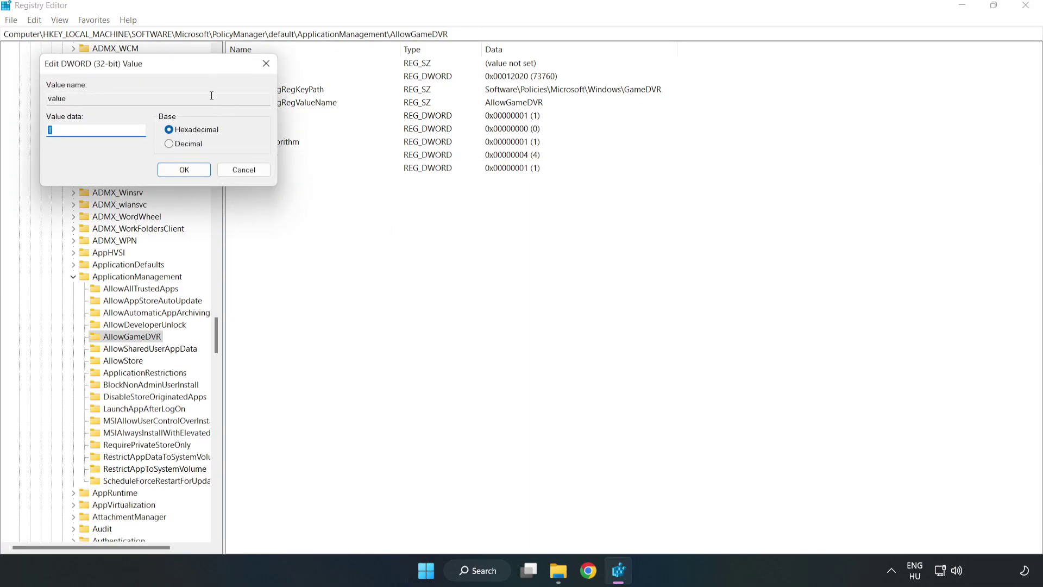
left_click_drag(194, 58, 530, 217)
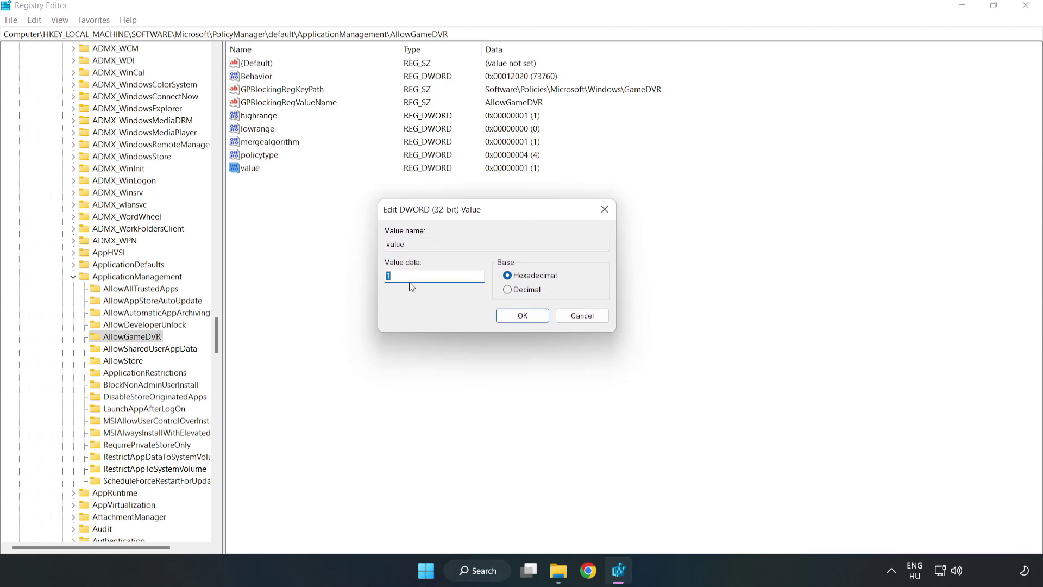
type("0")
left_click(524, 317)
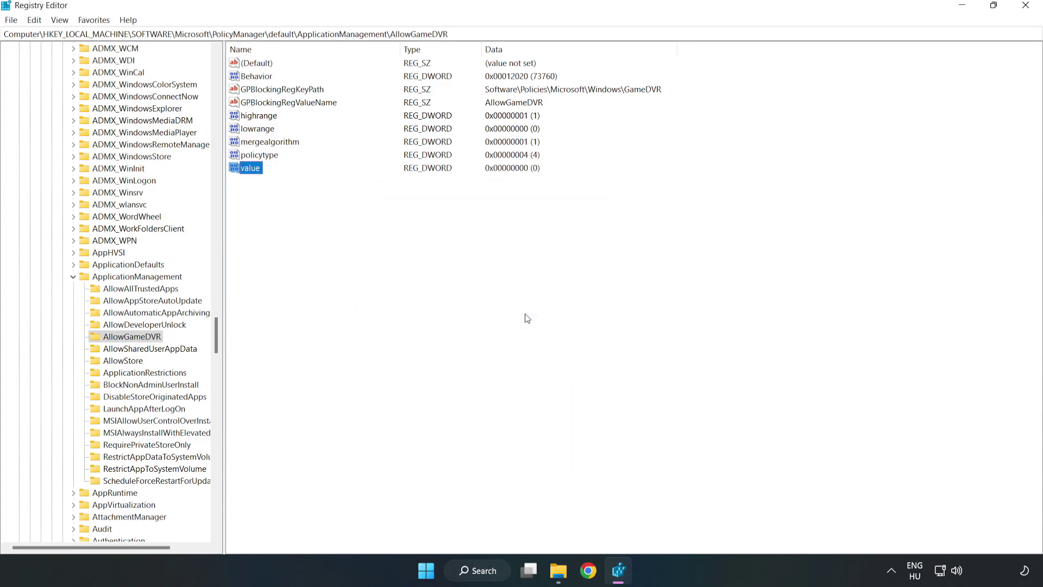
Close Registry Editor, download dxwebsetup.exe from the DirectX page in Chrome, and run it.
left_click(1026, 8)
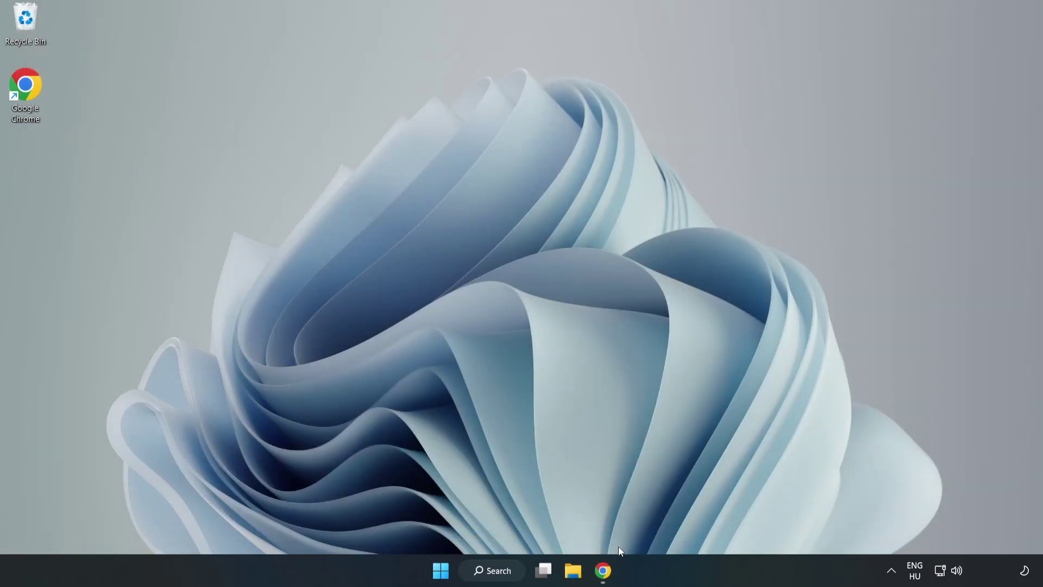
left_click(605, 579)
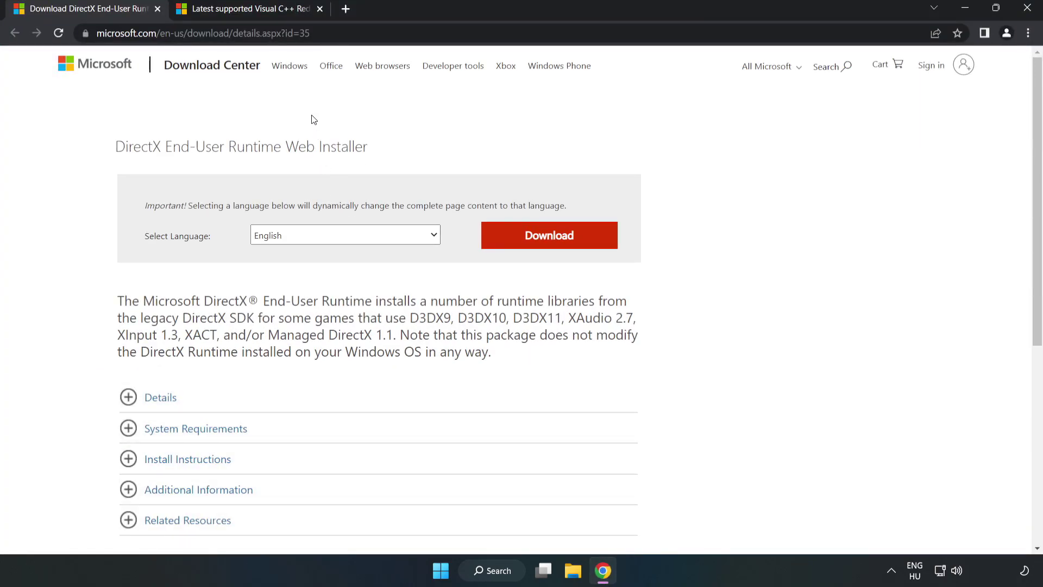
left_click(344, 31)
left_click_drag(261, 33, 343, 31)
left_click(422, 124)
left_click(556, 247)
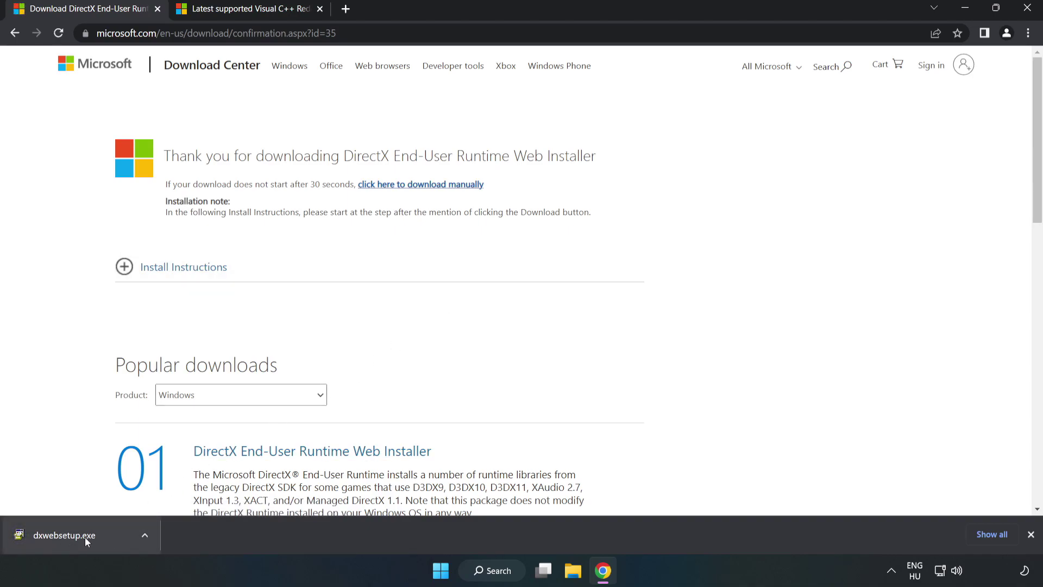
left_click(106, 537)
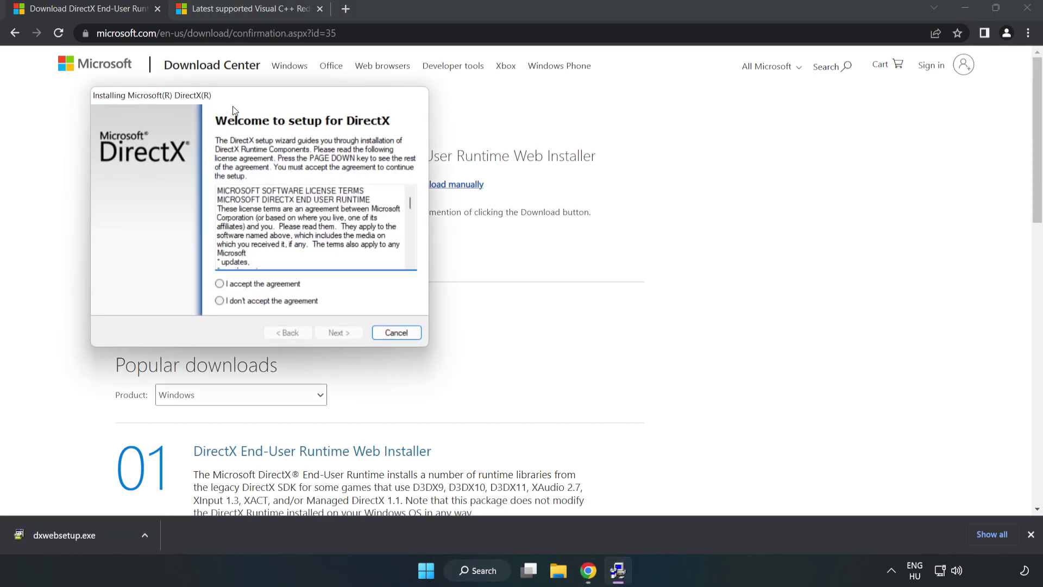
Accept the DirectX license, decline the Bing Bar, and complete setup through Finish.
left_click_drag(234, 97, 495, 147)
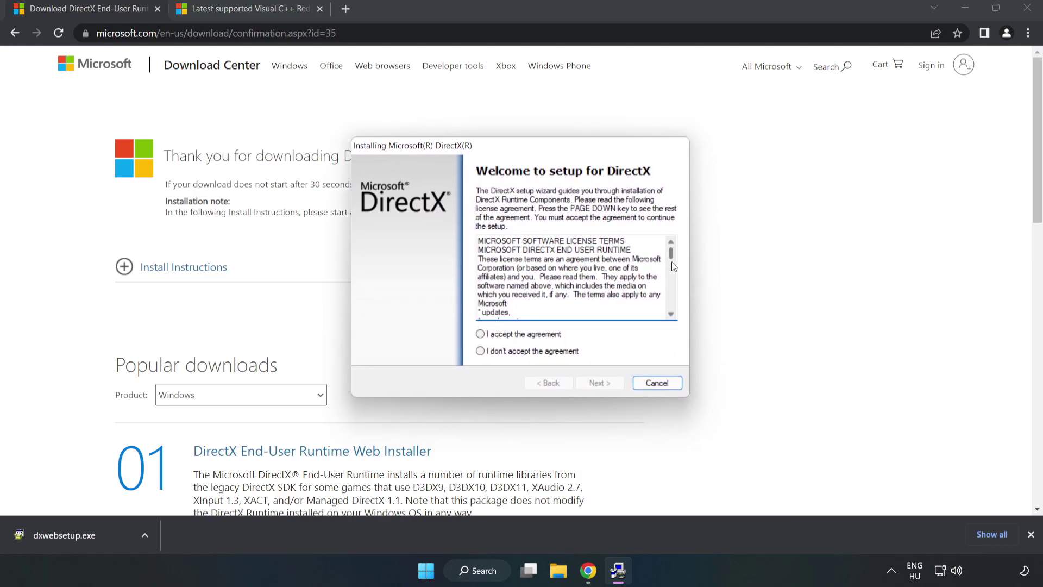
left_click_drag(672, 255, 665, 331)
left_click(478, 334)
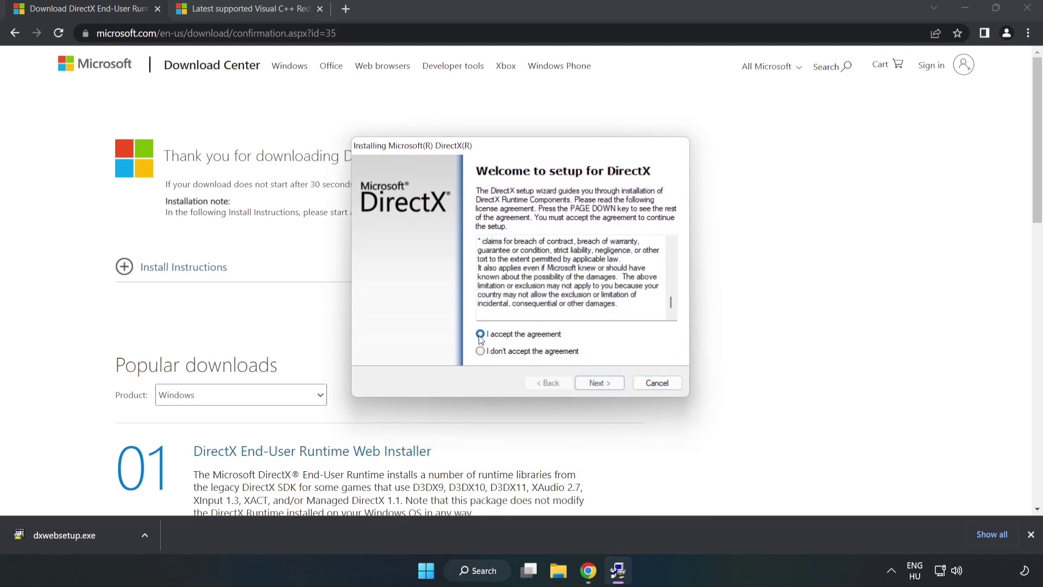
left_click(603, 384)
left_click(470, 286)
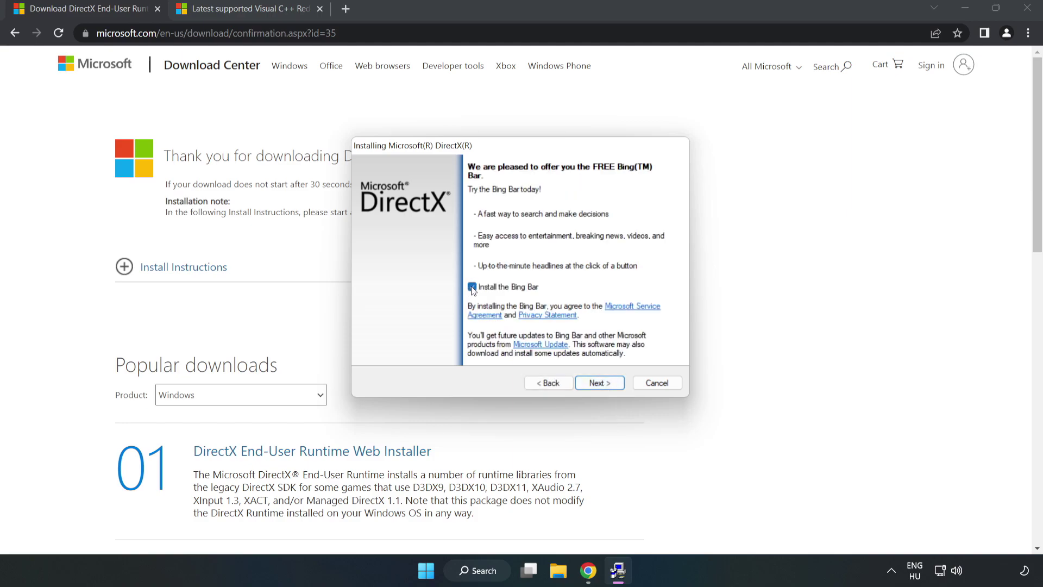
left_click(600, 382)
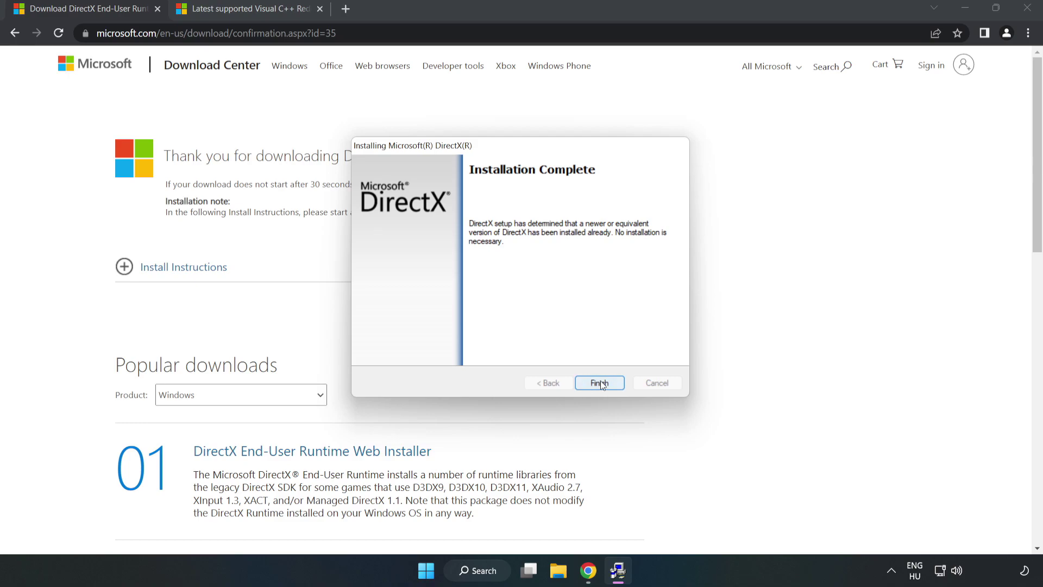
left_click(600, 383)
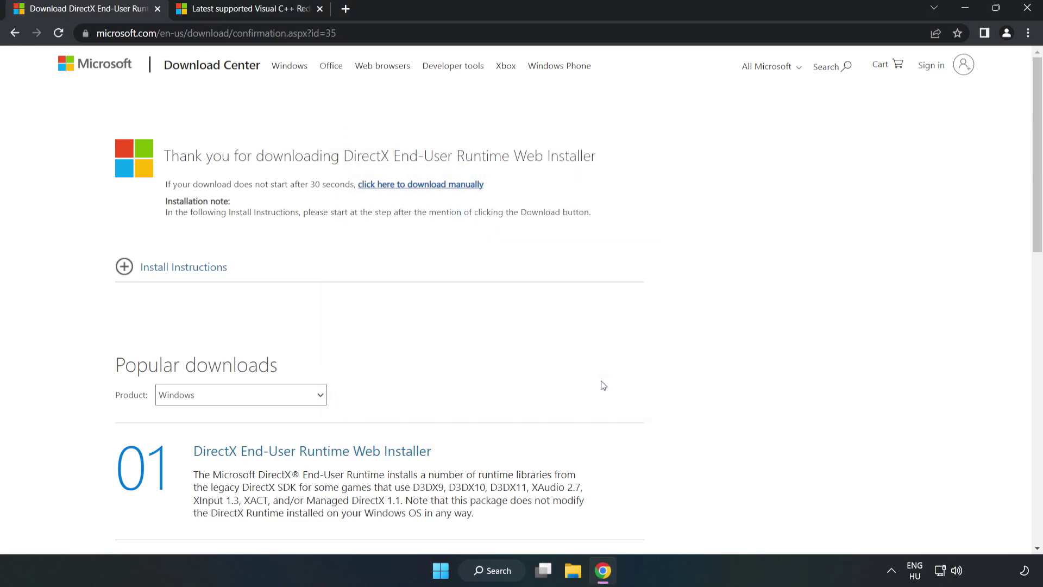
Close the DirectX tab and scroll to the Visual C++ 2015-2022 redistributable table.
left_click(157, 10)
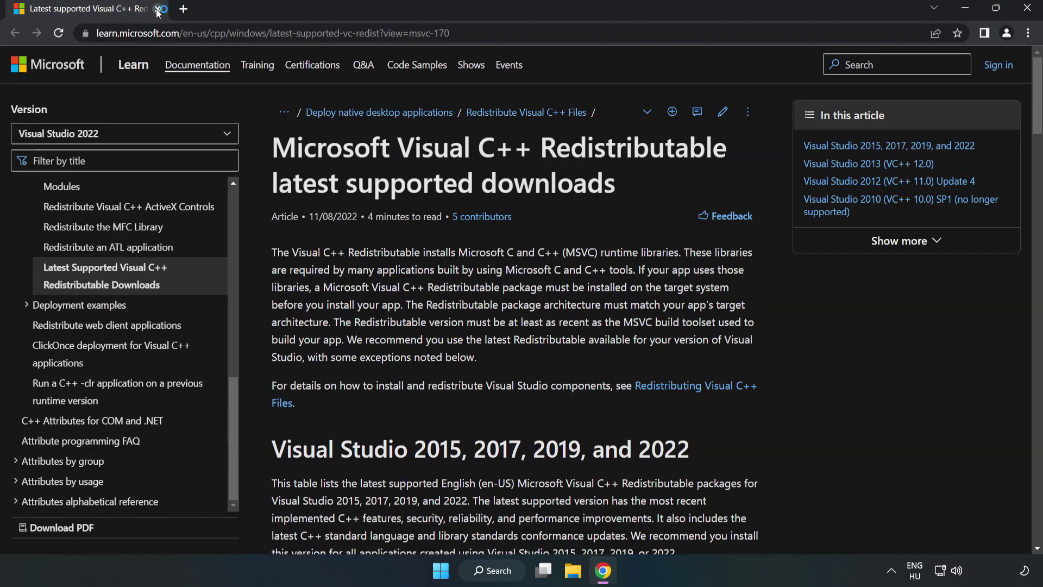
left_click(237, 31)
key("End")
left_click(538, 177)
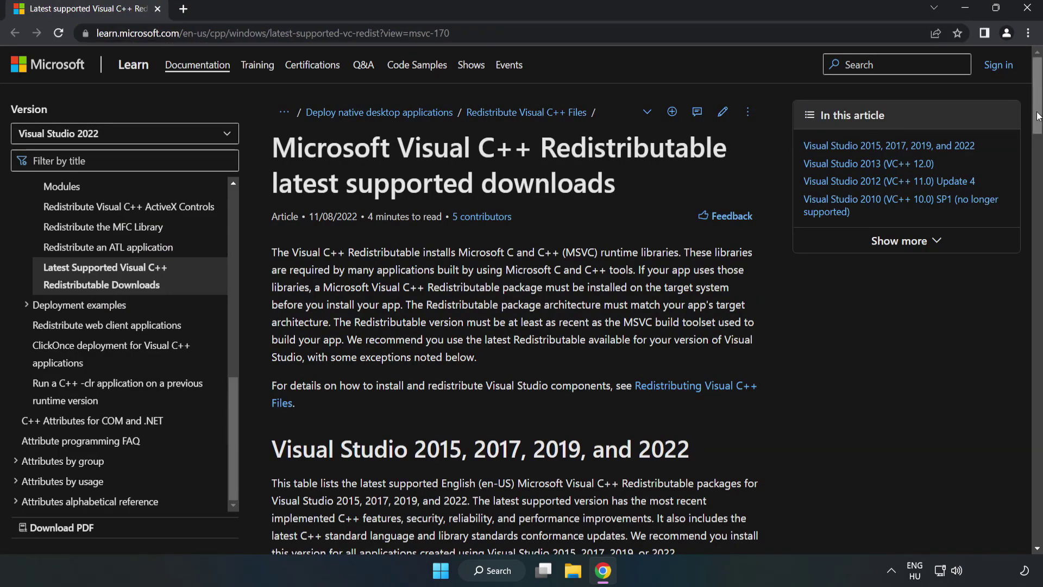
left_click_drag(1038, 121, 1038, 140)
scroll(860, 221, "down", 4)
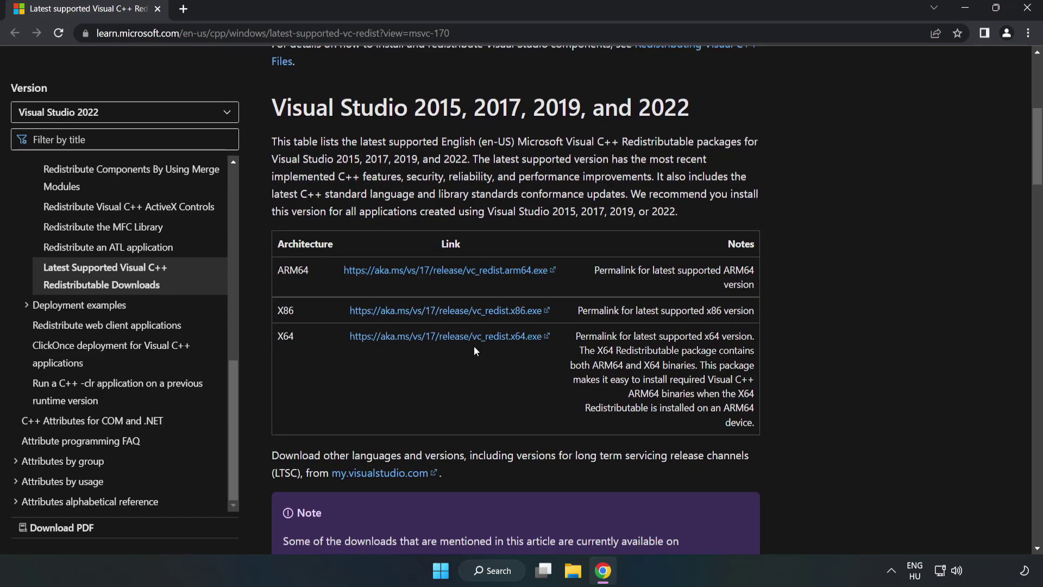
Download the ARM64, x86 and x64 installers, allowing multiple downloads.
left_click(448, 271)
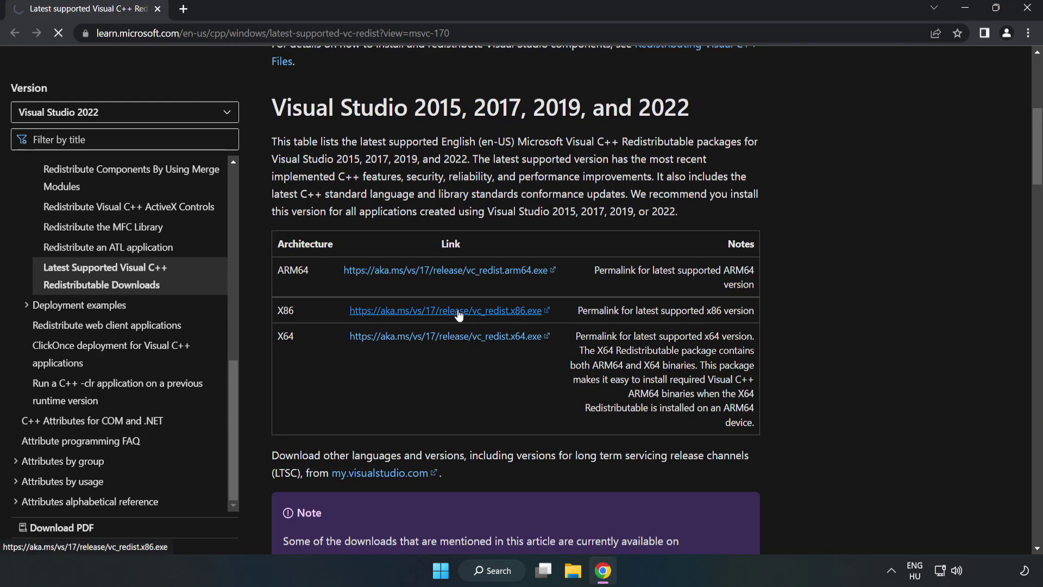
left_click(459, 314)
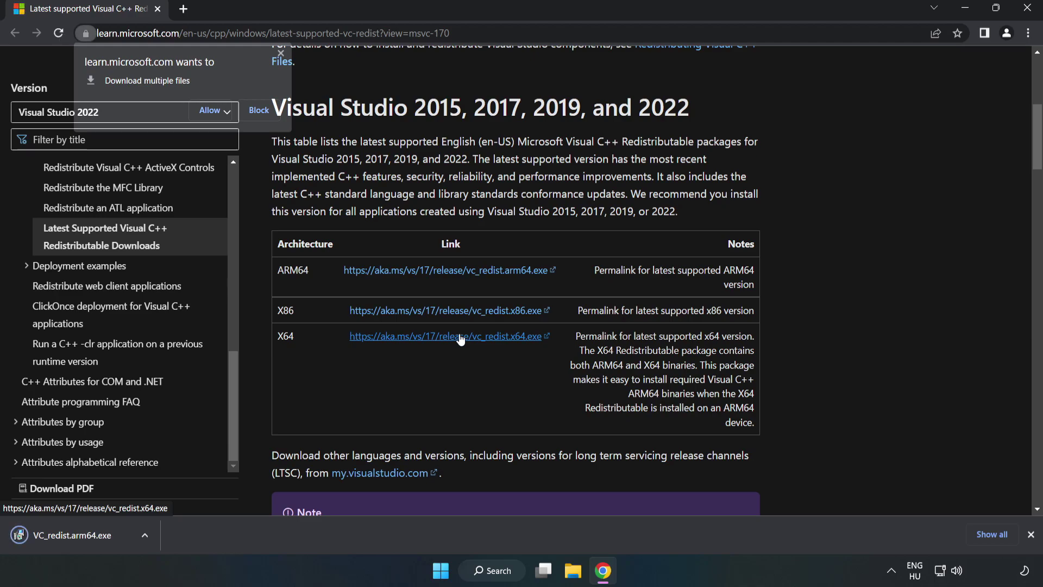
left_click(210, 111)
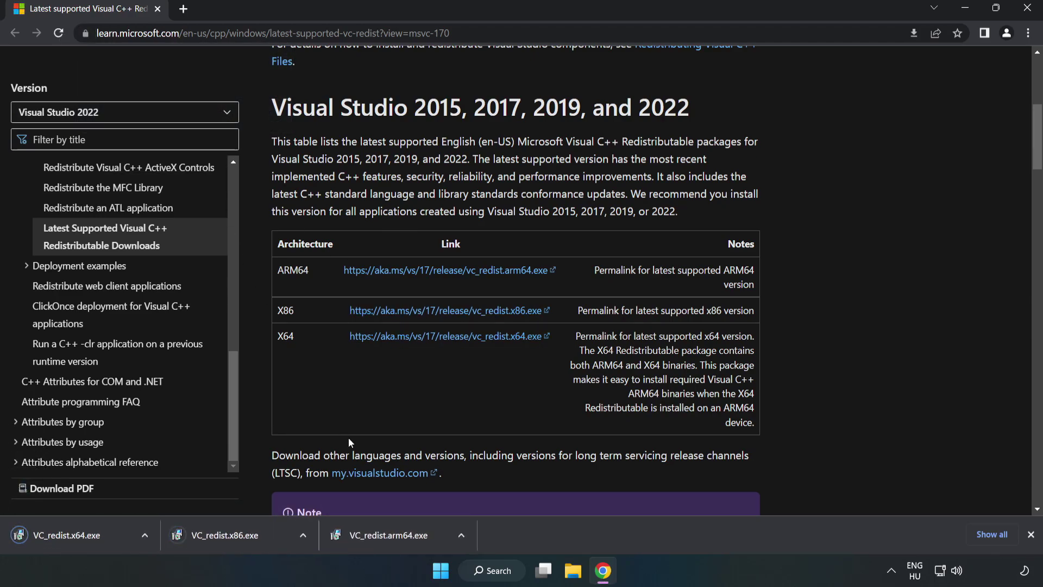
Try installing VC_redist.arm64.exe, dismiss its unsupported-processor failure, then run VC_redist.x86.exe.
left_click(399, 539)
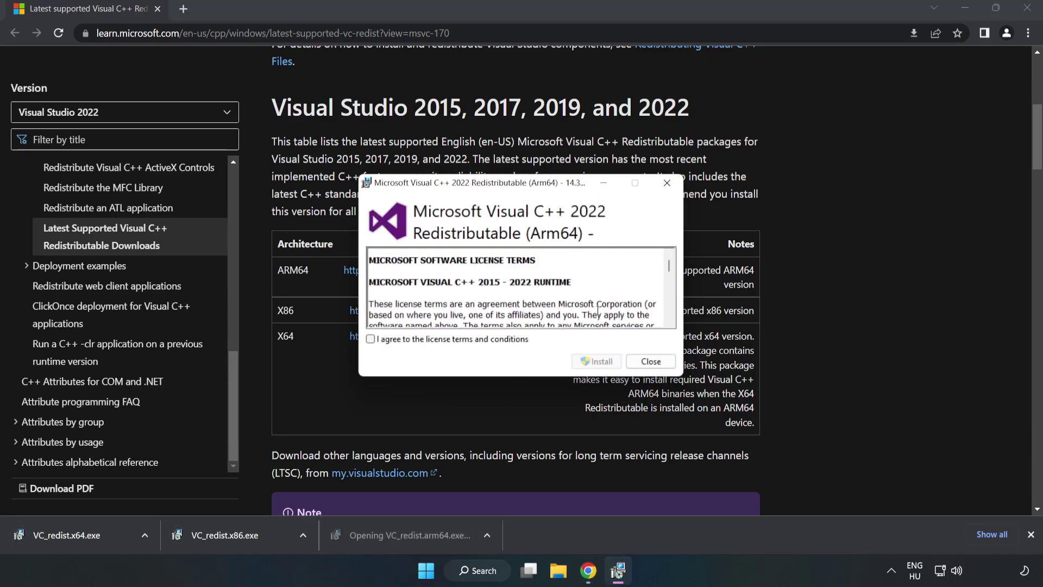
left_click_drag(667, 267, 667, 326)
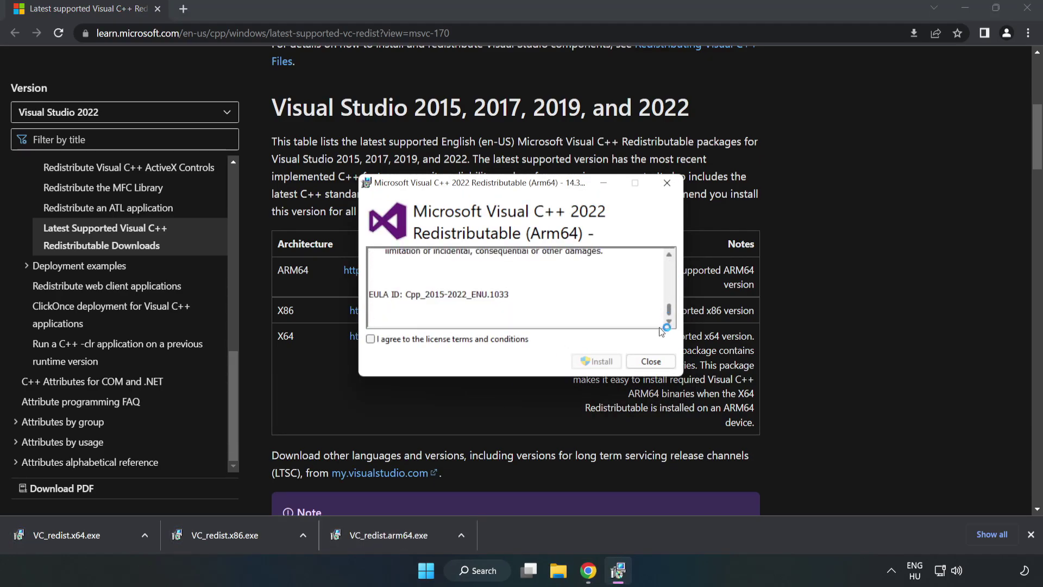
left_click(455, 340)
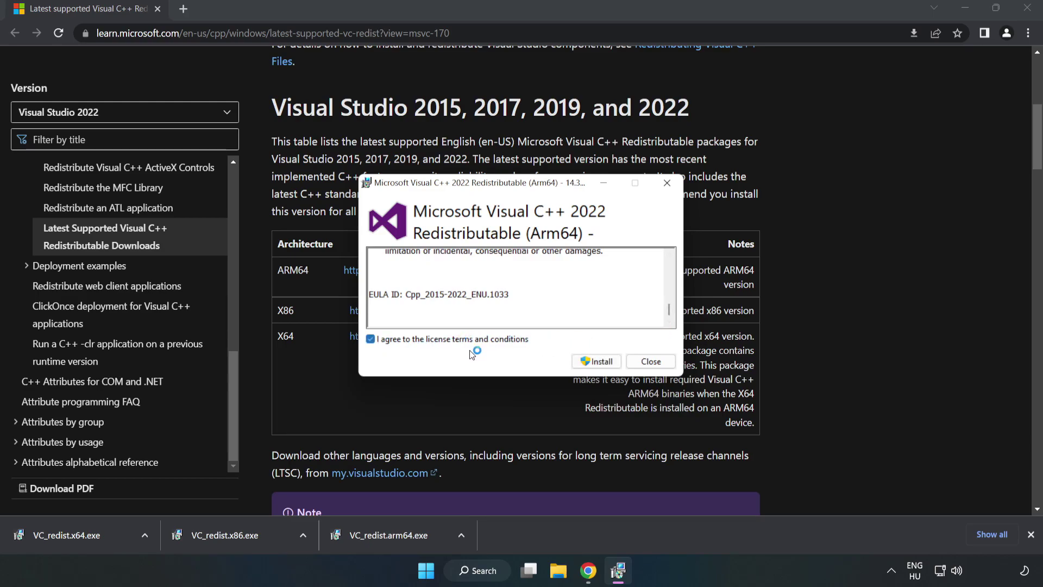
left_click(598, 363)
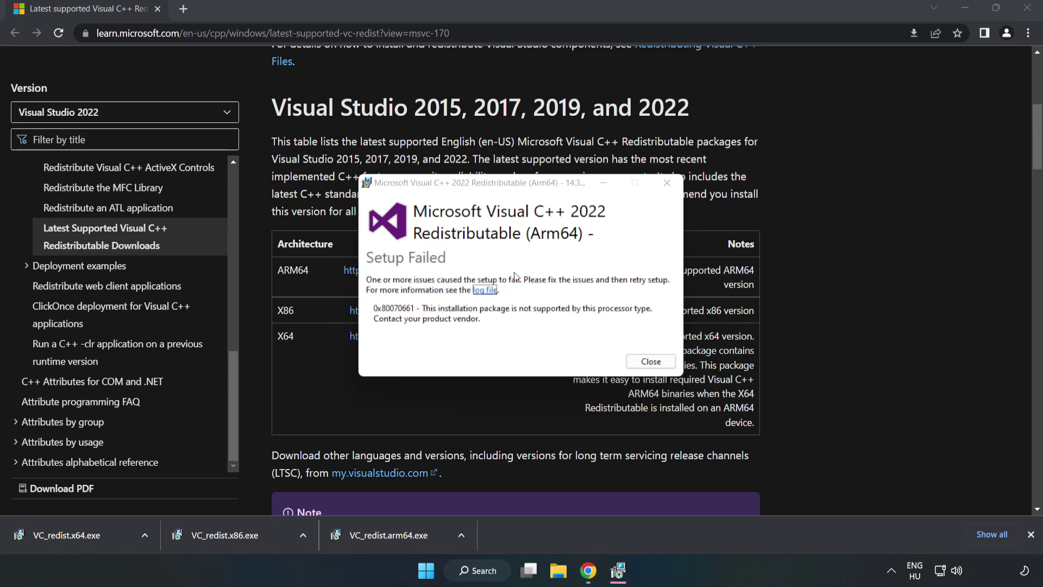
left_click(651, 362)
left_click(224, 535)
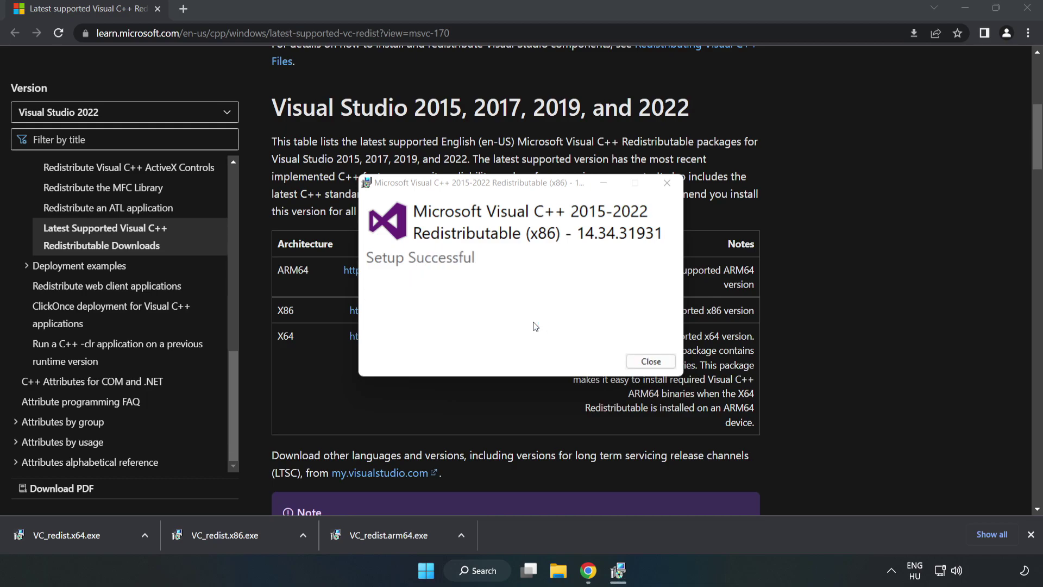
Close the x86 success notice, install VC_redist.x64.exe, and close its Setup Successful dialog.
left_click(651, 361)
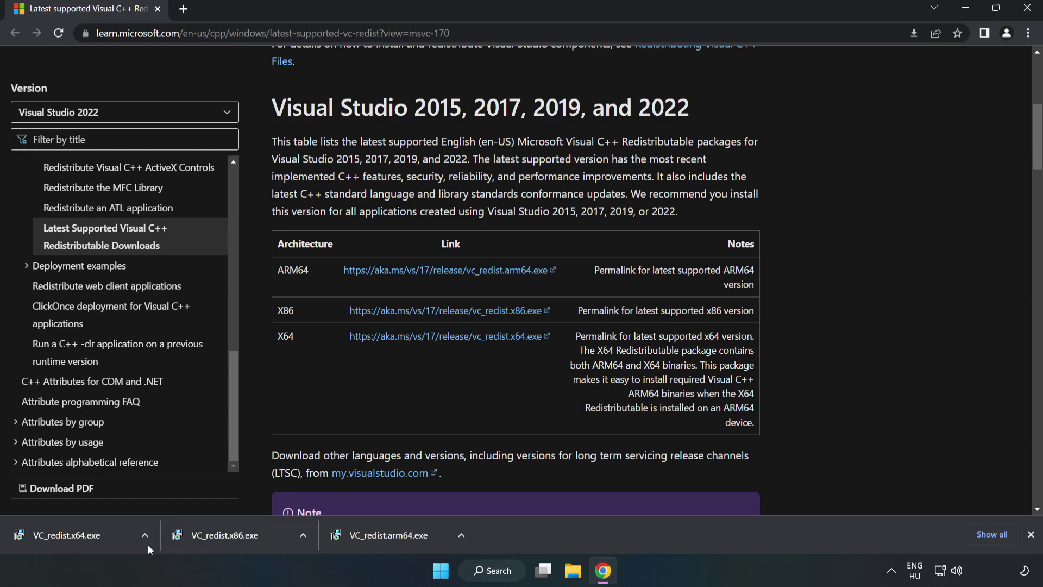
left_click(57, 532)
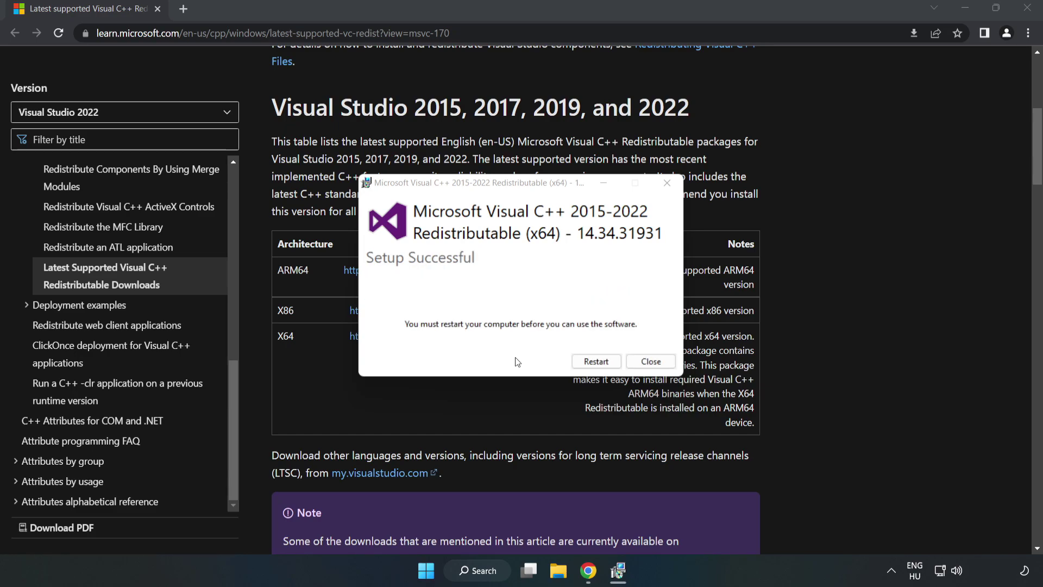
left_click(651, 363)
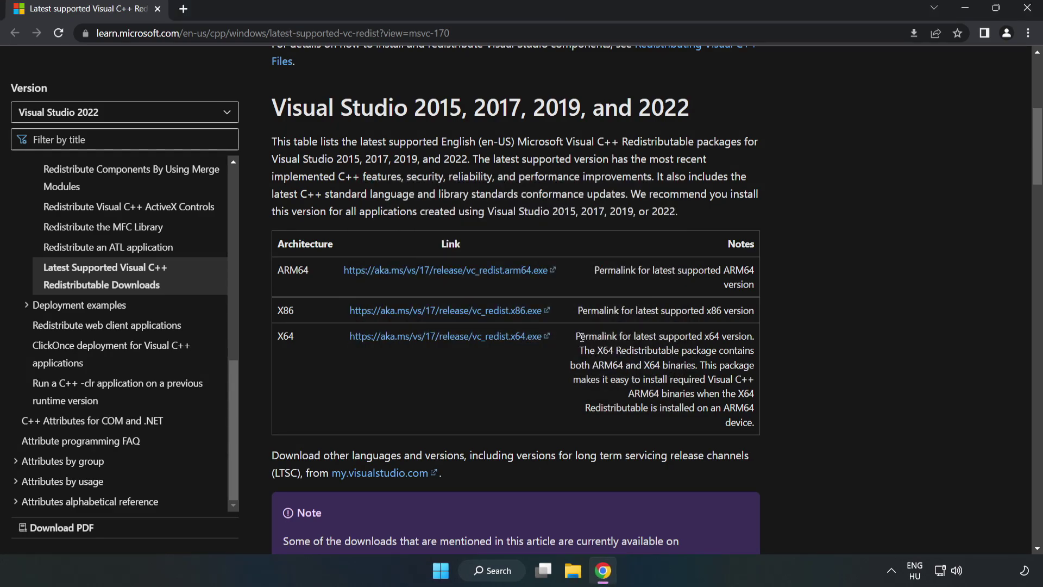
Close Chrome and bring up the Start menu power options to restart.
left_click(1029, 11)
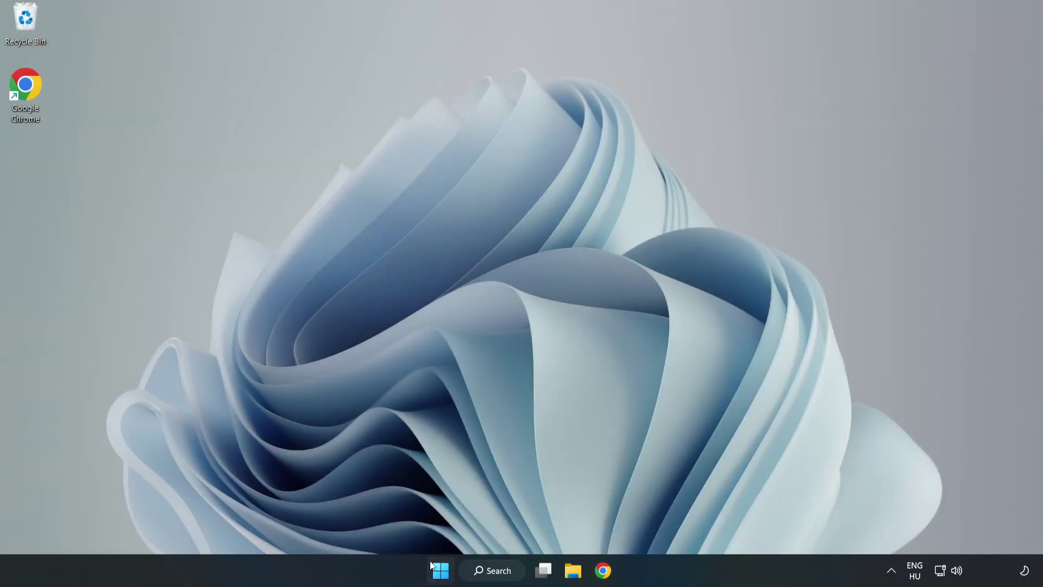
left_click(440, 571)
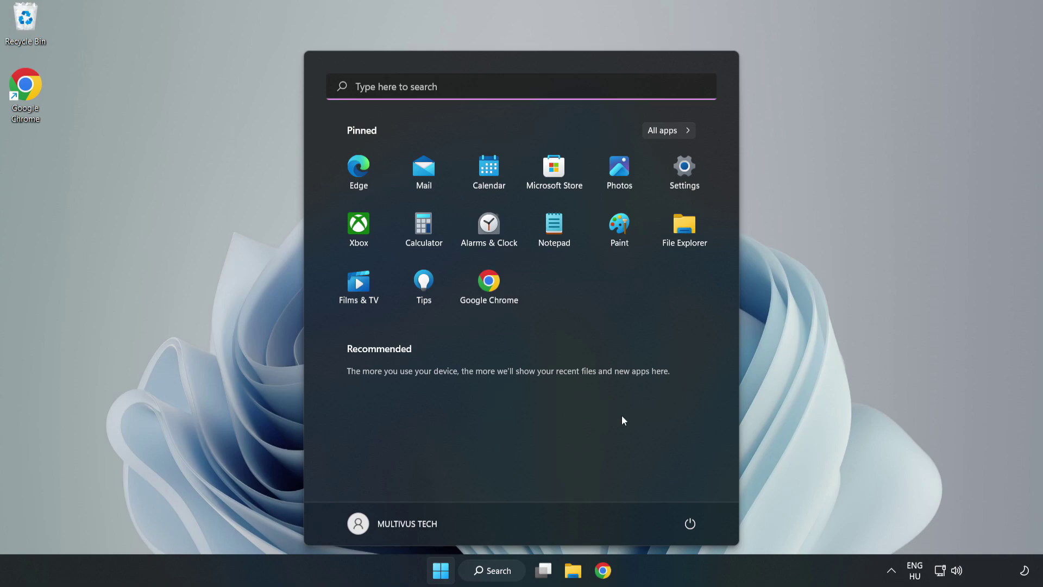
left_click(687, 527)
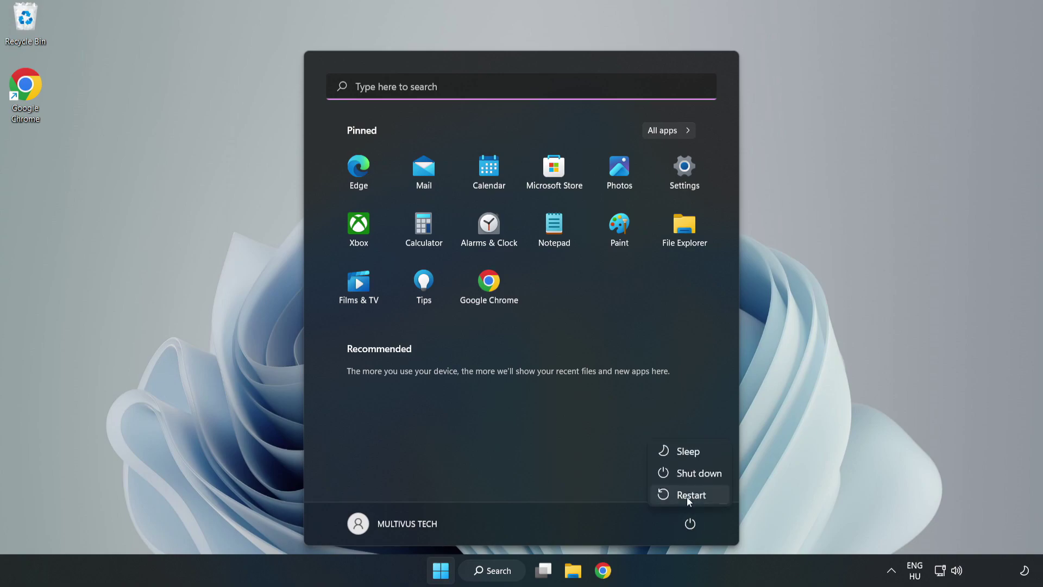